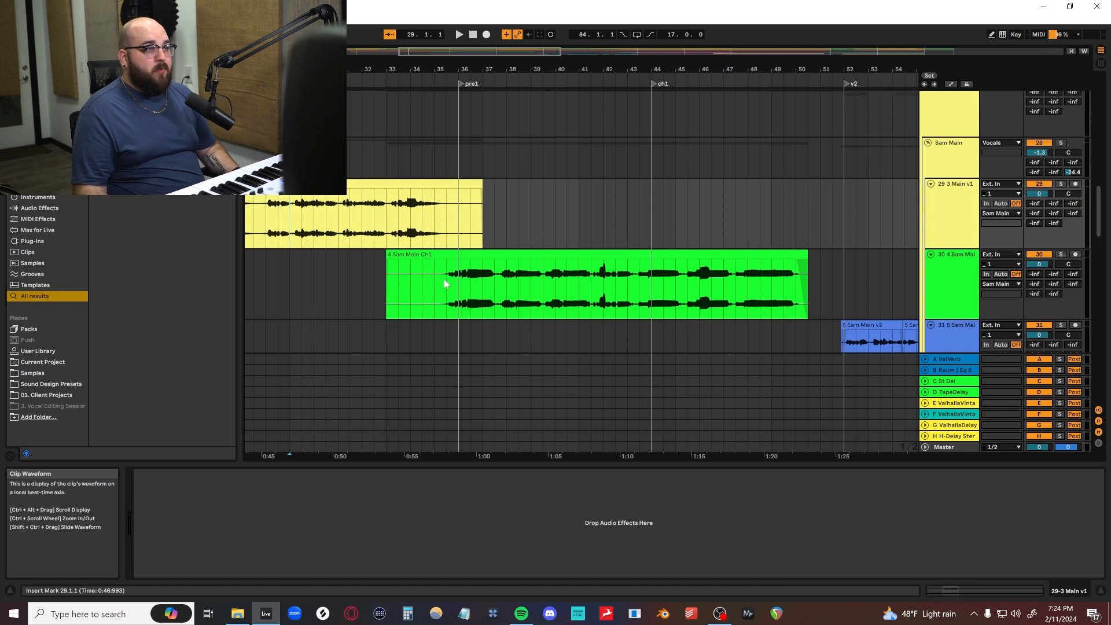
# Play the green chorus vocal clip in the full mix, from just before the pre1 marker through to its end.
pyautogui.scroll(-3, 847, 303)
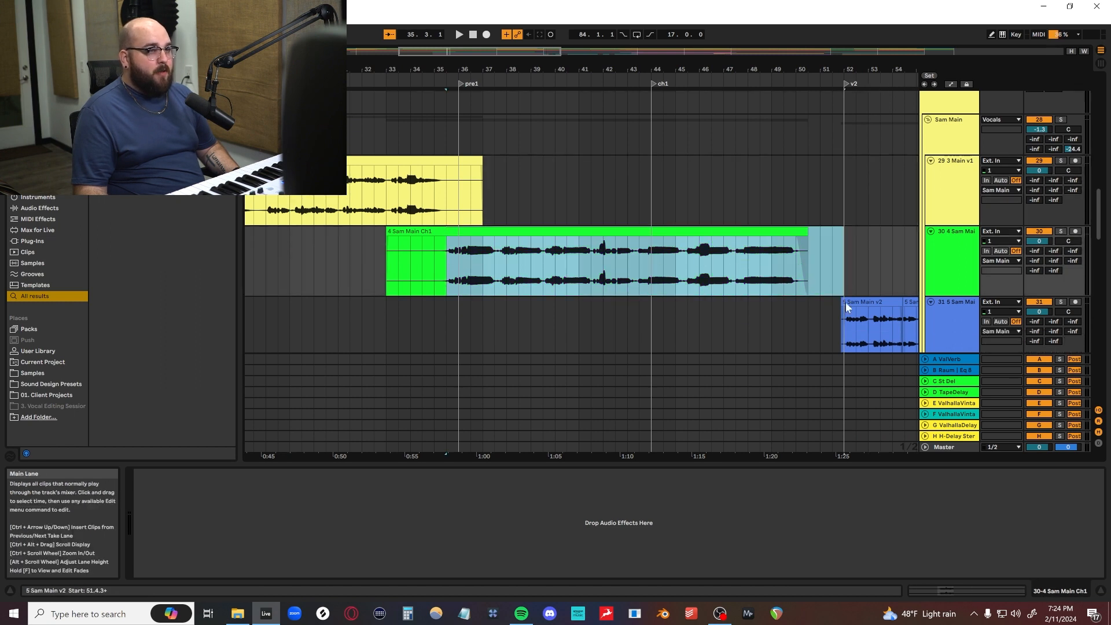
pyautogui.click(567, 480)
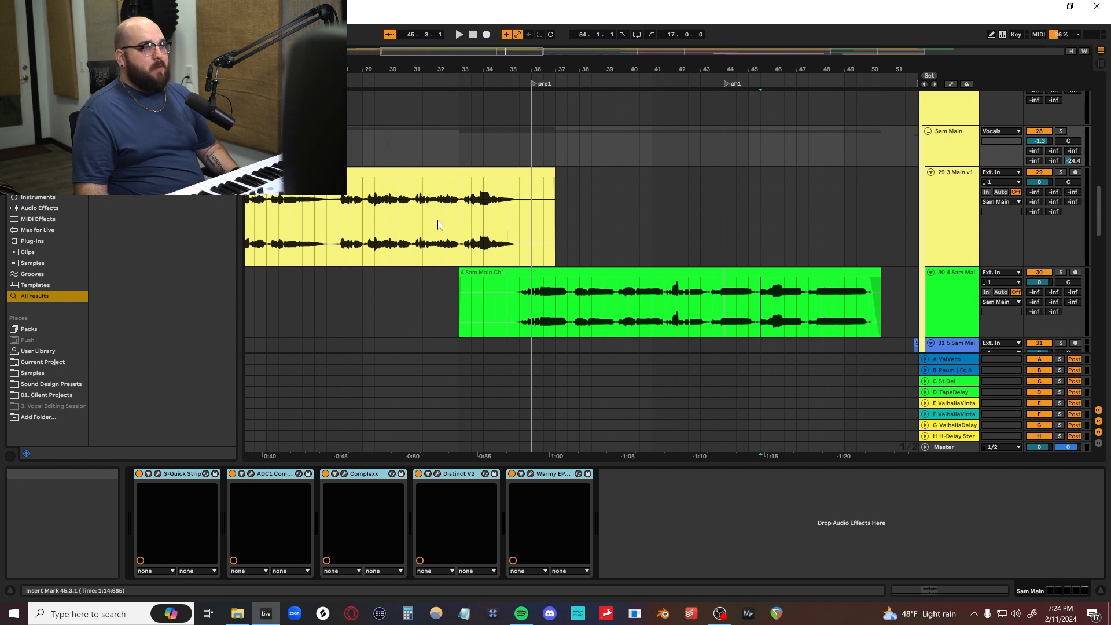
pyautogui.click(581, 296)
pyautogui.press('space')
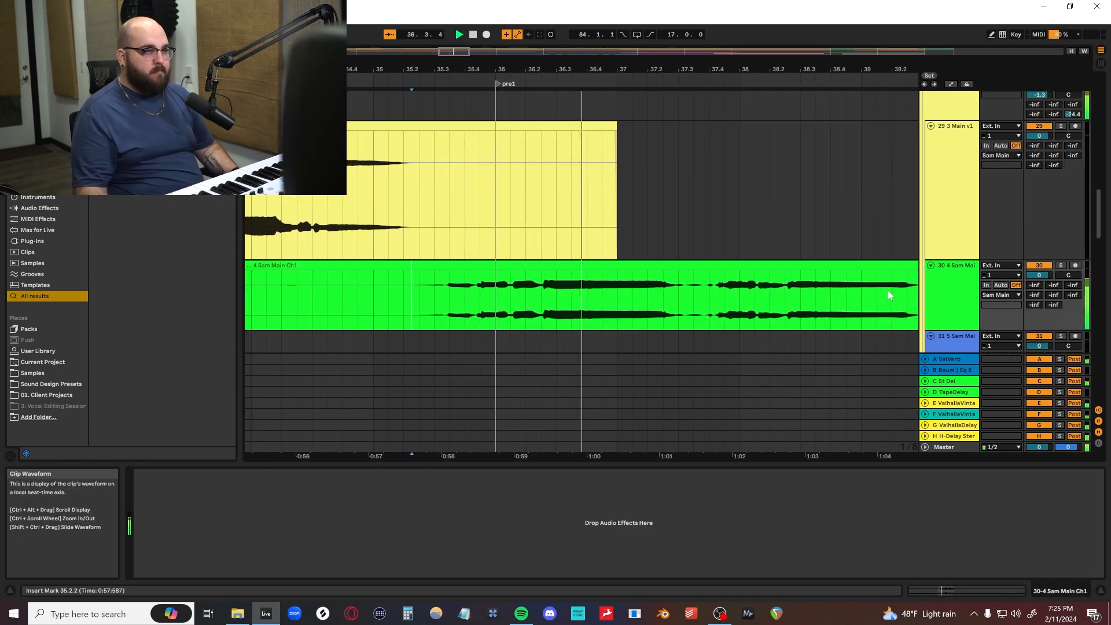
pyautogui.scroll(-1, 890, 298)
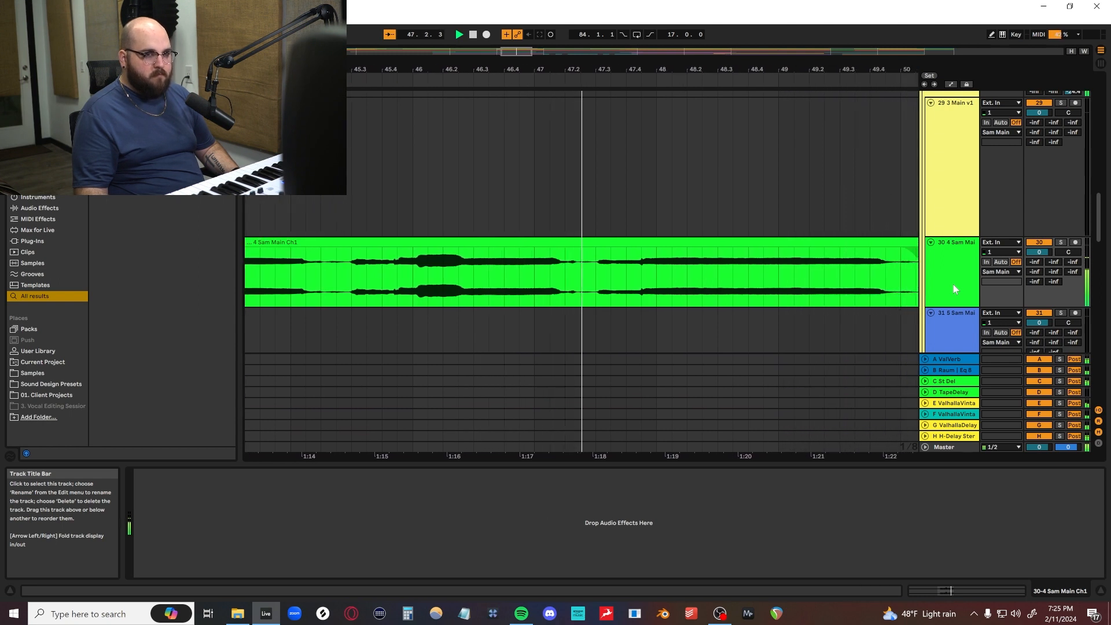
pyautogui.press('space')
# Solo the main vocal group and show its device chain.
pyautogui.scroll(2, 653, 275)
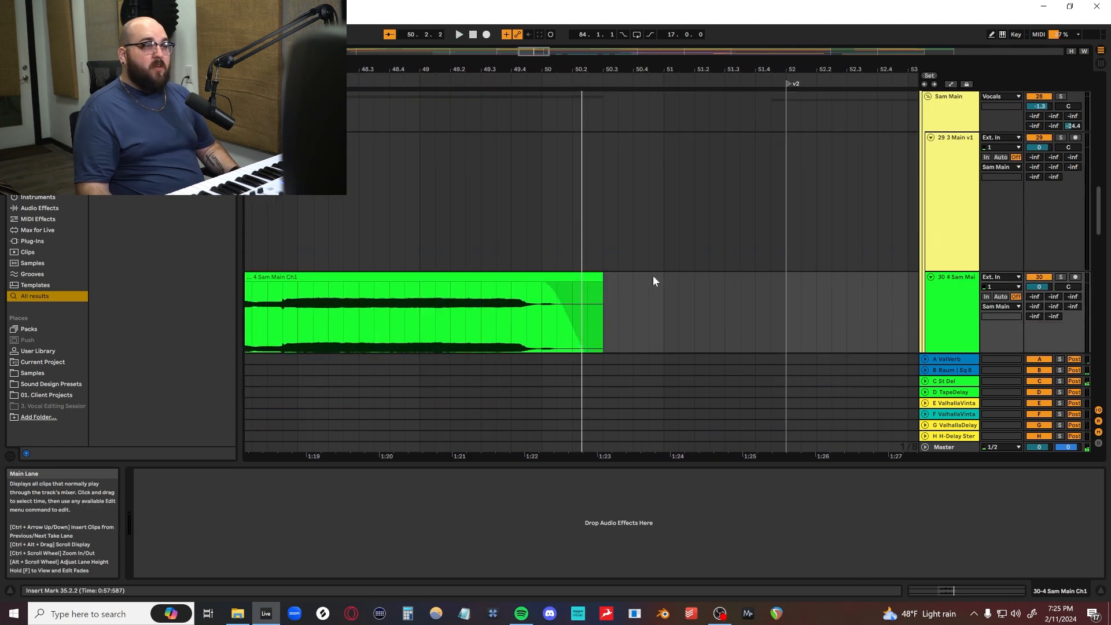
pyautogui.hscroll(-3, 653, 275)
pyautogui.scroll(-3, 653, 276)
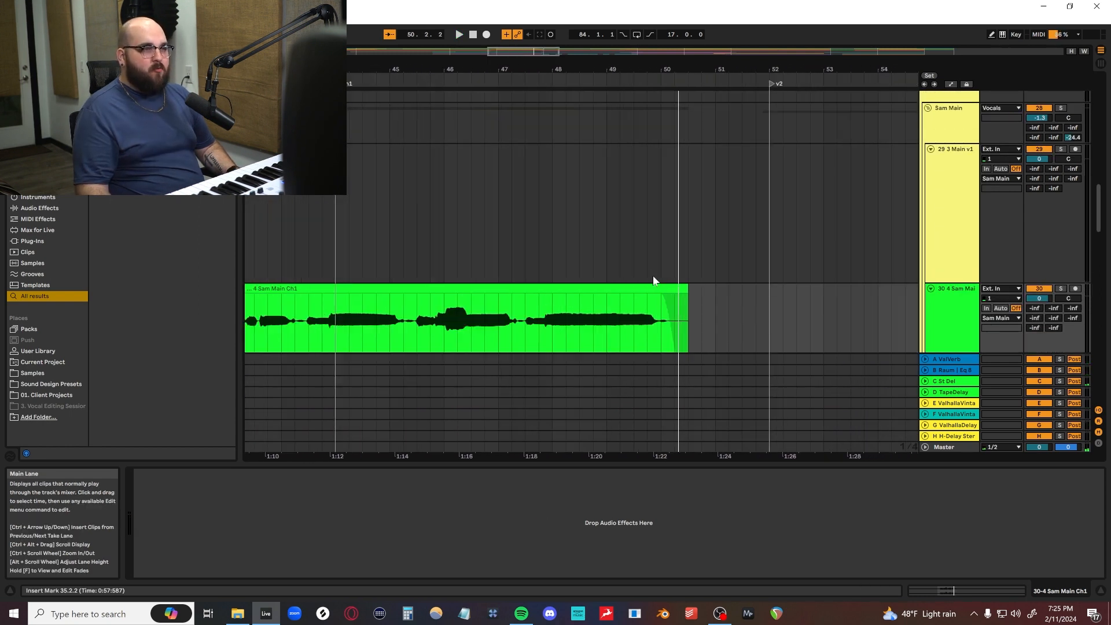
pyautogui.hscroll(-3, 653, 276)
pyautogui.scroll(-3, 653, 276)
pyautogui.hscroll(-4, 653, 276)
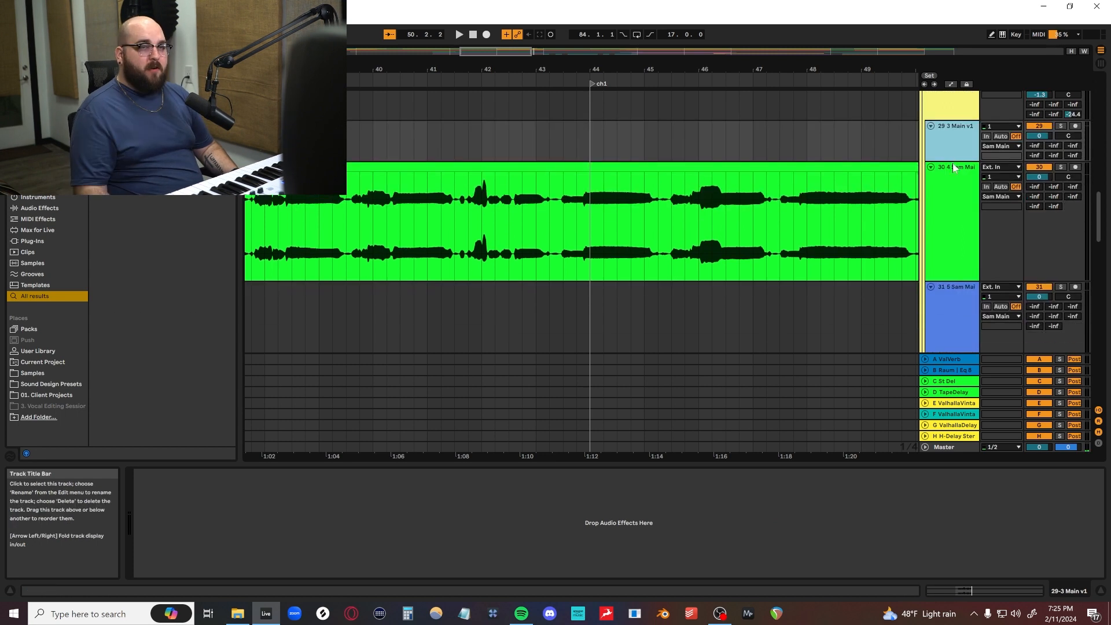
pyautogui.scroll(2, 952, 158)
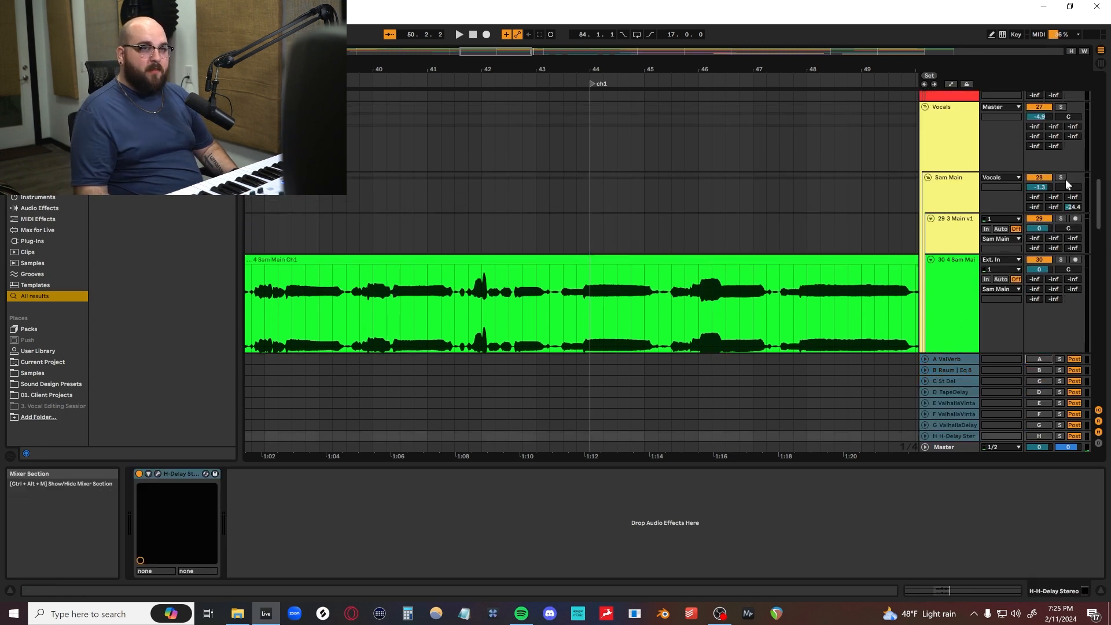
pyautogui.click(1064, 178)
pyautogui.click(948, 200)
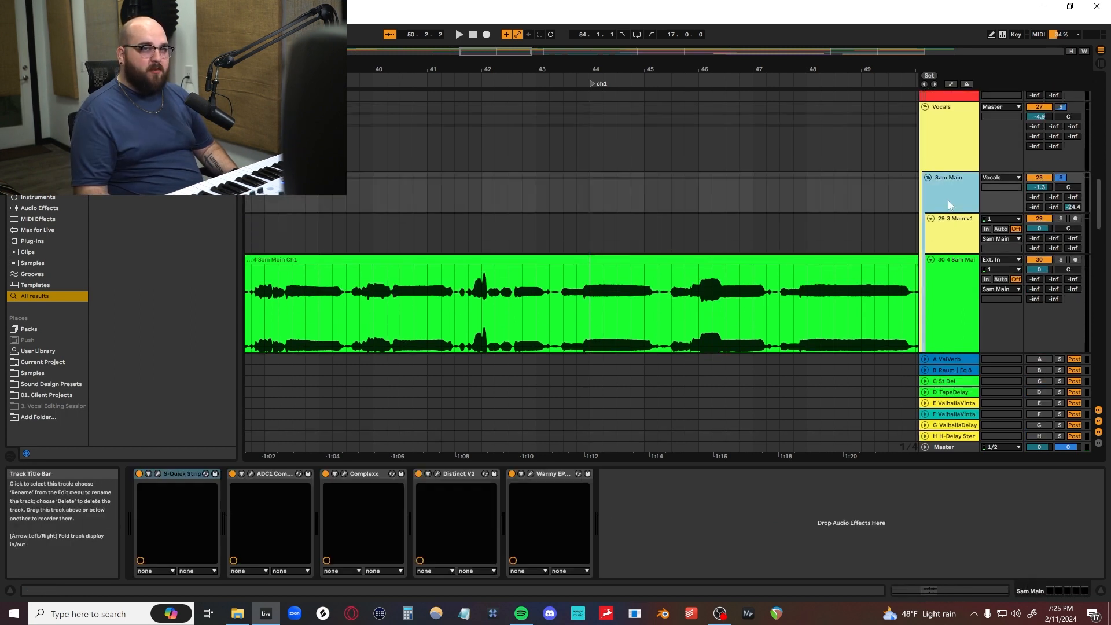
# Play the soloed vocal from just before pre1 with its processing on, and deactivate all five effects on the group.
pyautogui.scroll(-3, 694, 289)
pyautogui.hscroll(-4, 695, 289)
pyautogui.click(316, 245)
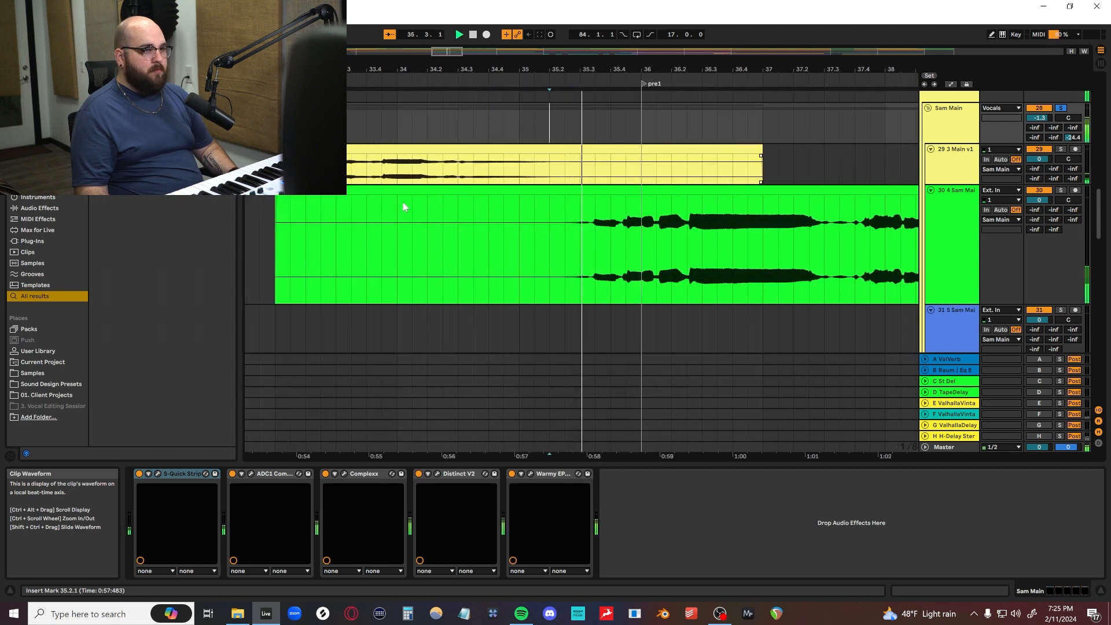
pyautogui.scroll(2, 458, 205)
pyautogui.scroll(-2, 468, 206)
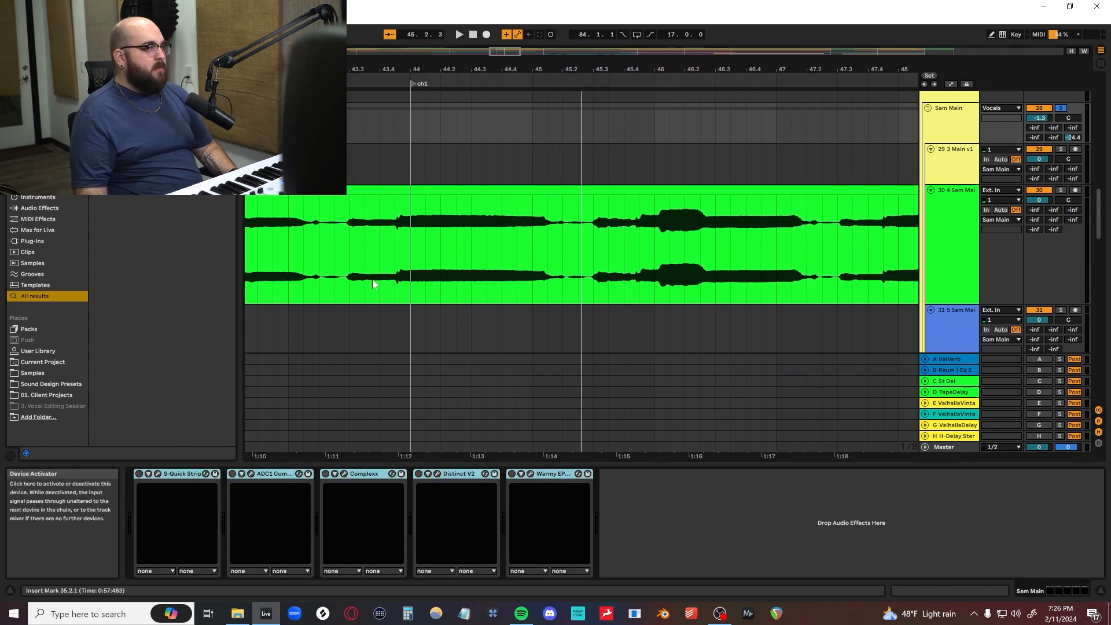
# Play the soloed chorus vocal again from before pre1 with all of the group's effects bypassed.
pyautogui.hscroll(-10, 369, 283)
pyautogui.click(411, 255)
pyautogui.press('space')
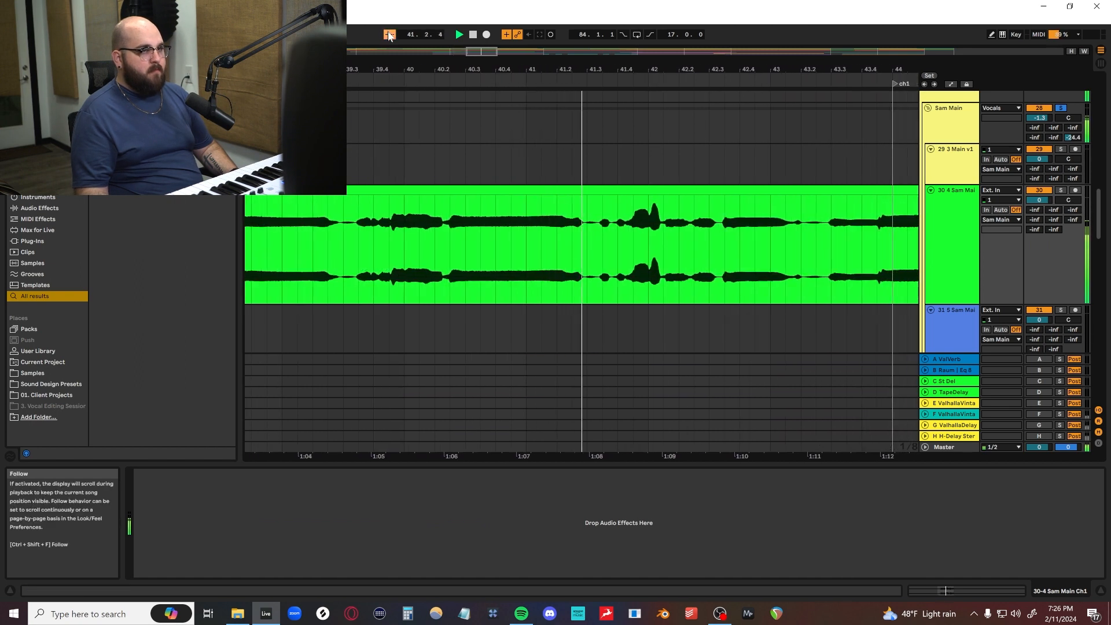
pyautogui.click(959, 128)
pyautogui.click(707, 509)
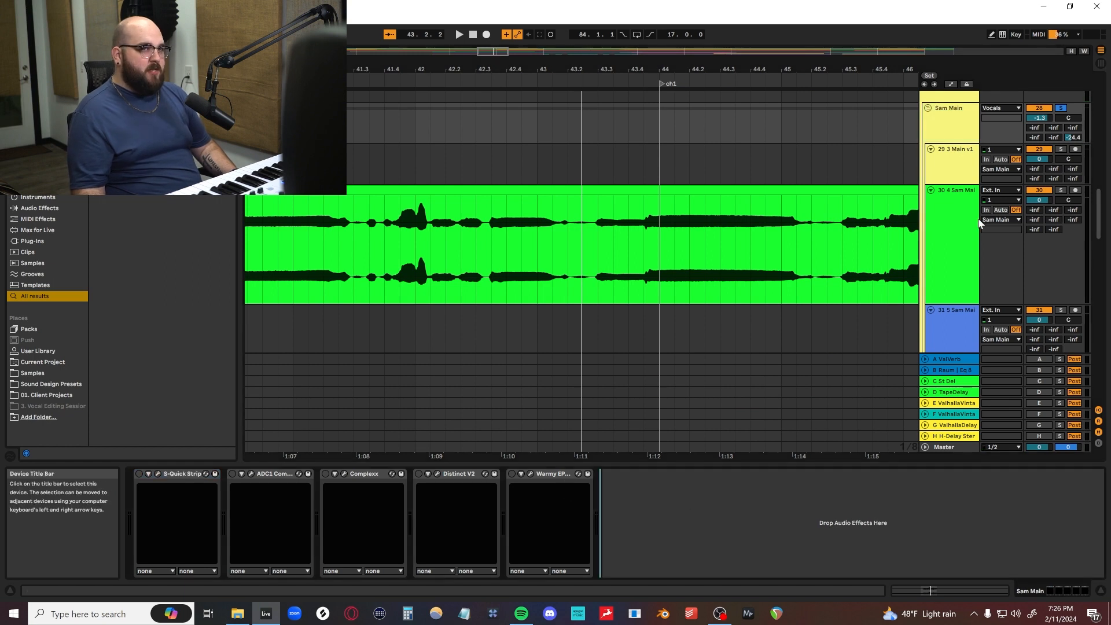
# Check the device chains of the verse and chorus vocal tracks against the chain on their main vocal group.
pyautogui.scroll(-4, 952, 220)
pyautogui.scroll(-8, 718, 209)
pyautogui.scroll(3, 730, 246)
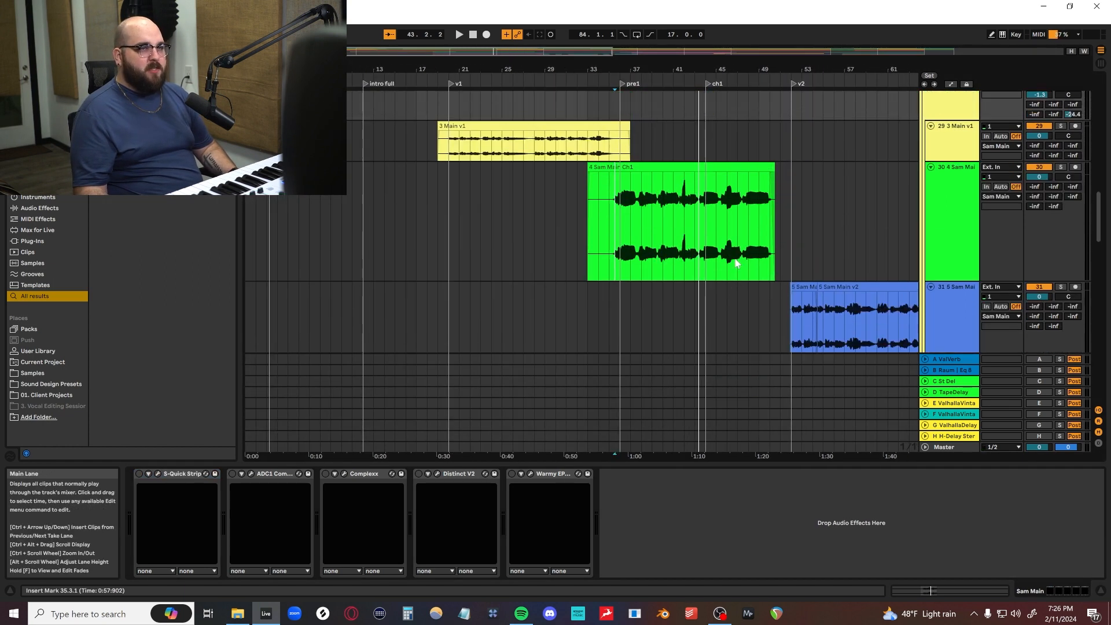
pyautogui.scroll(2, 753, 243)
pyautogui.click(940, 176)
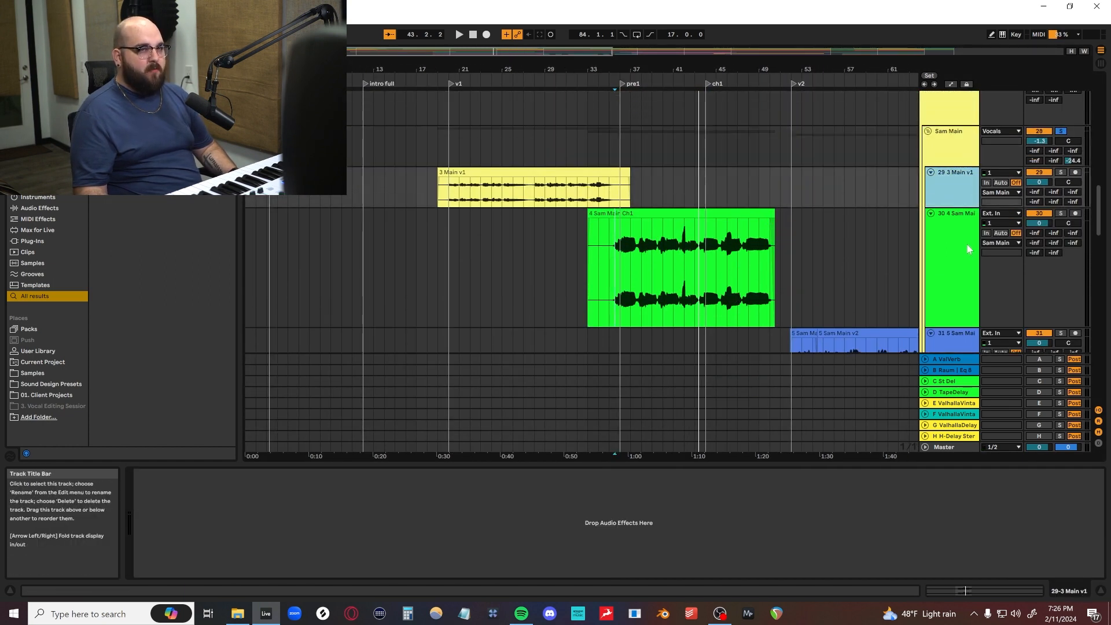
pyautogui.click(968, 247)
pyautogui.click(952, 188)
pyautogui.click(951, 243)
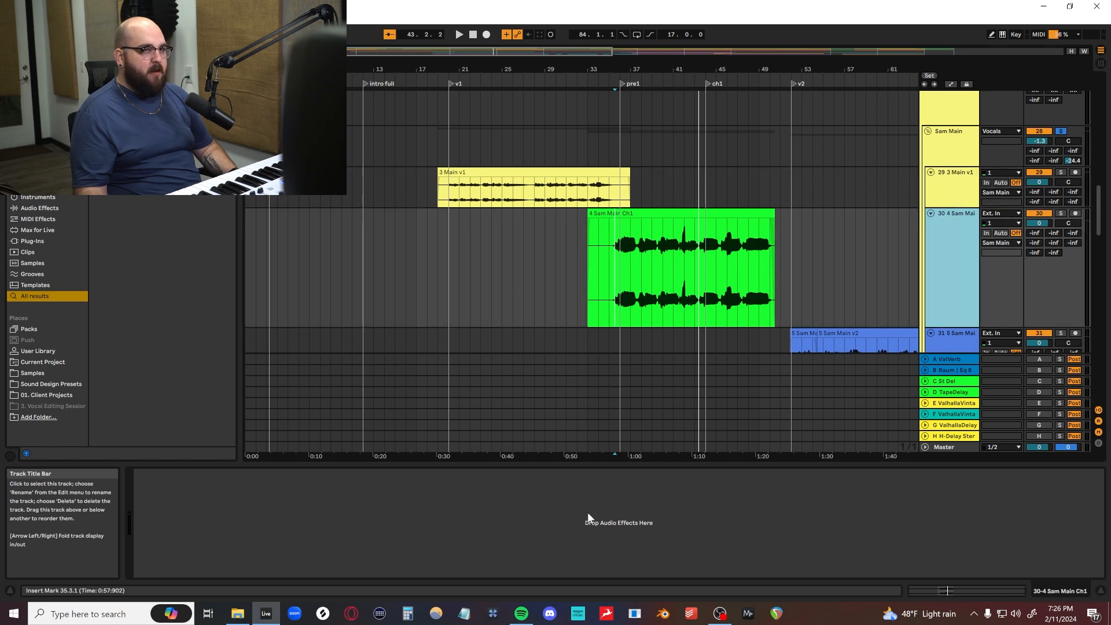
pyautogui.click(941, 162)
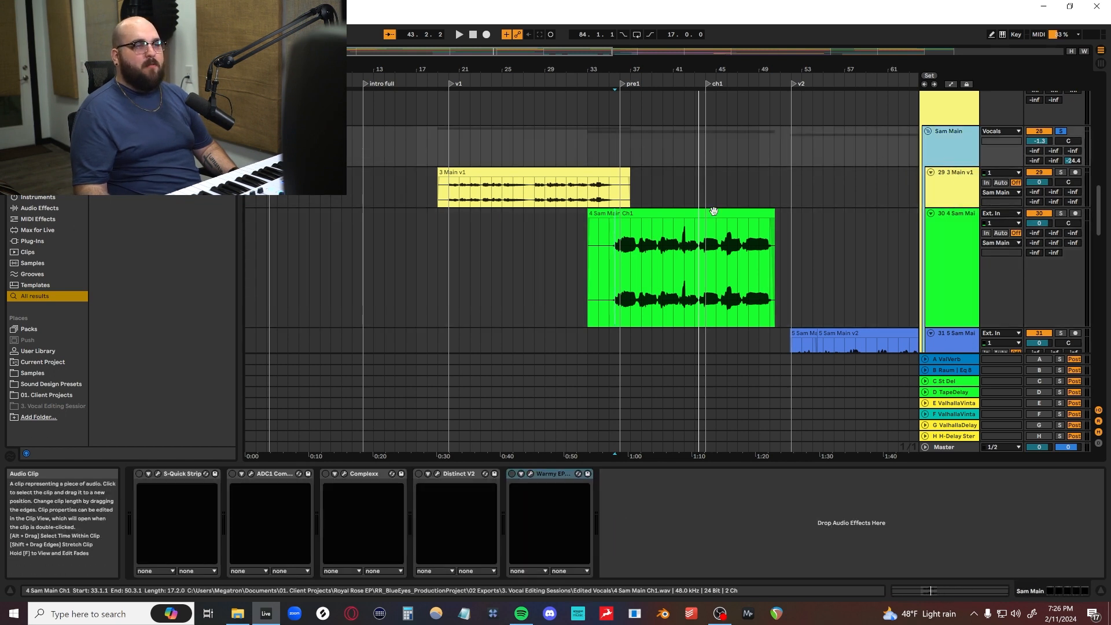
# Open the S-Quick Strip plug-in on the main vocal group and activate it.
pyautogui.scroll(3, 712, 212)
pyautogui.scroll(-2, 535, 266)
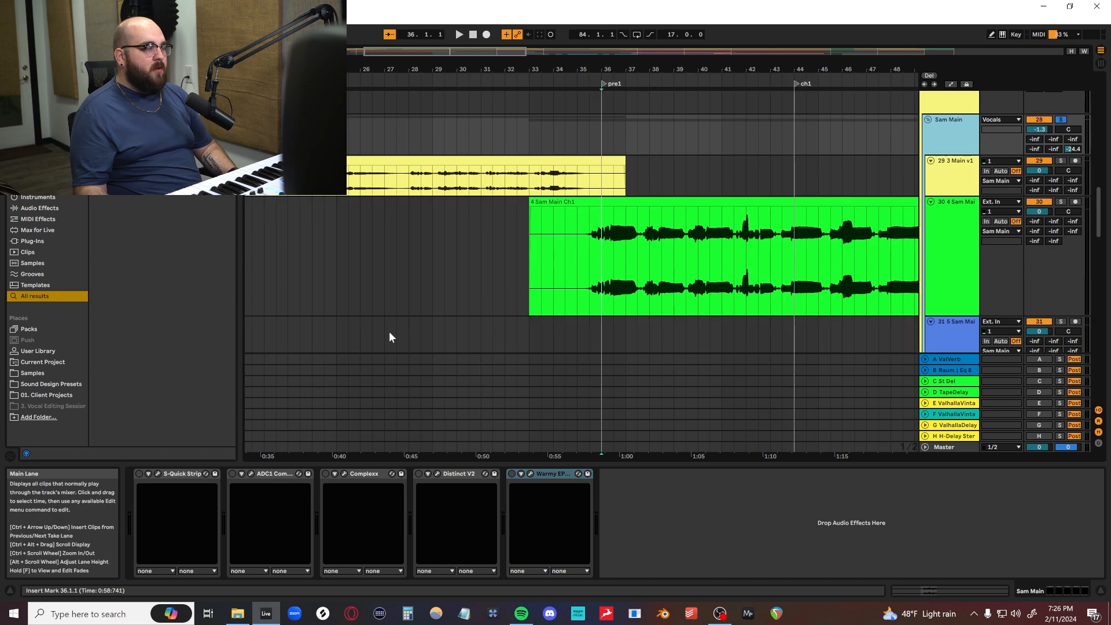
pyautogui.click(156, 473)
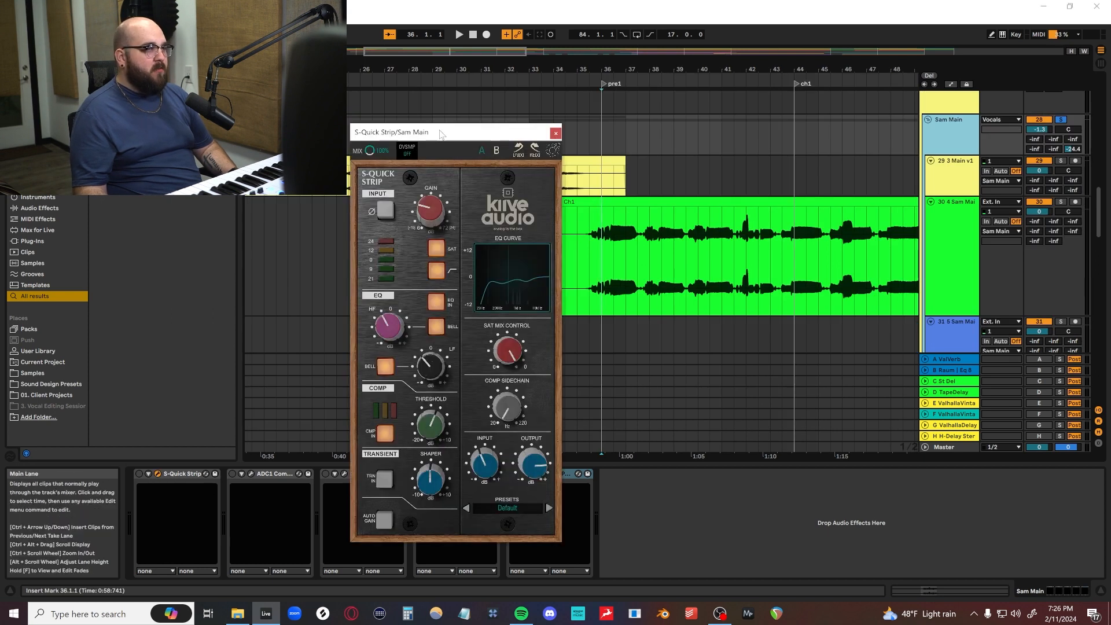
pyautogui.moveTo(451, 129); pyautogui.dragTo(479, 112)
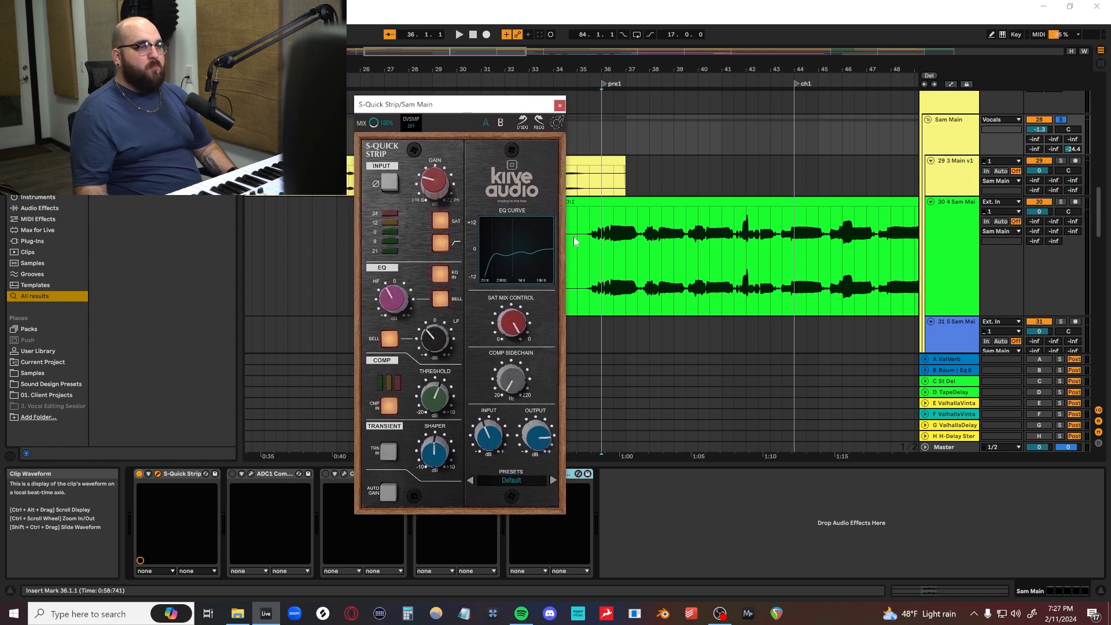
# Compare the chorus vocal with S-Quick Strip active and bypassed during playback, and close the plug-in window.
pyautogui.scroll(3, 612, 248)
pyautogui.hscroll(-3, 612, 247)
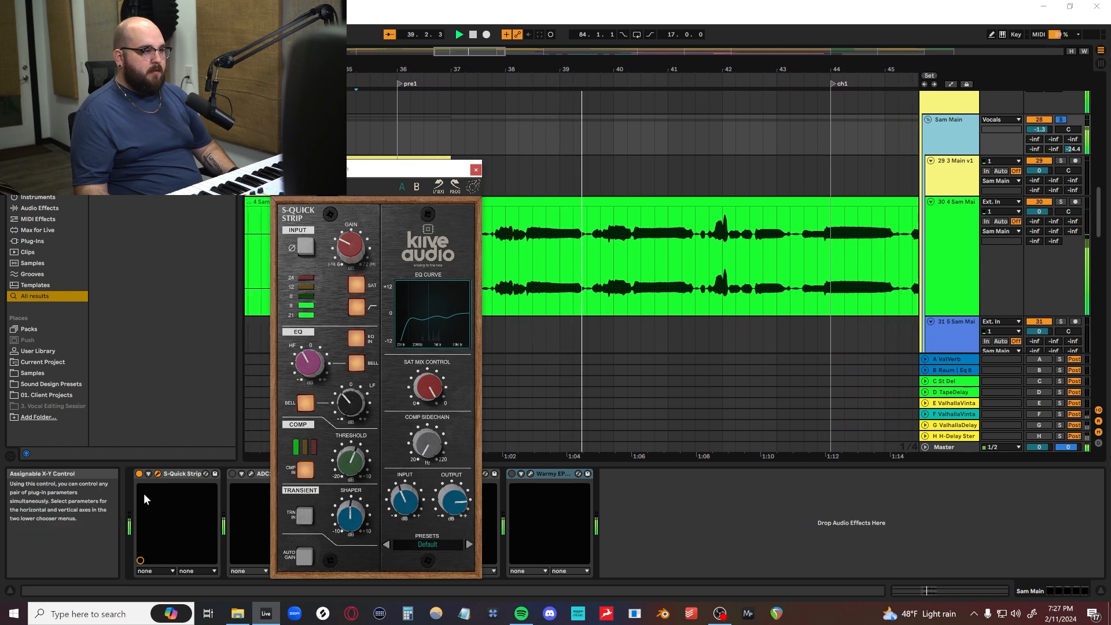
pyautogui.press('space')
pyautogui.press('space')
pyautogui.click(139, 474)
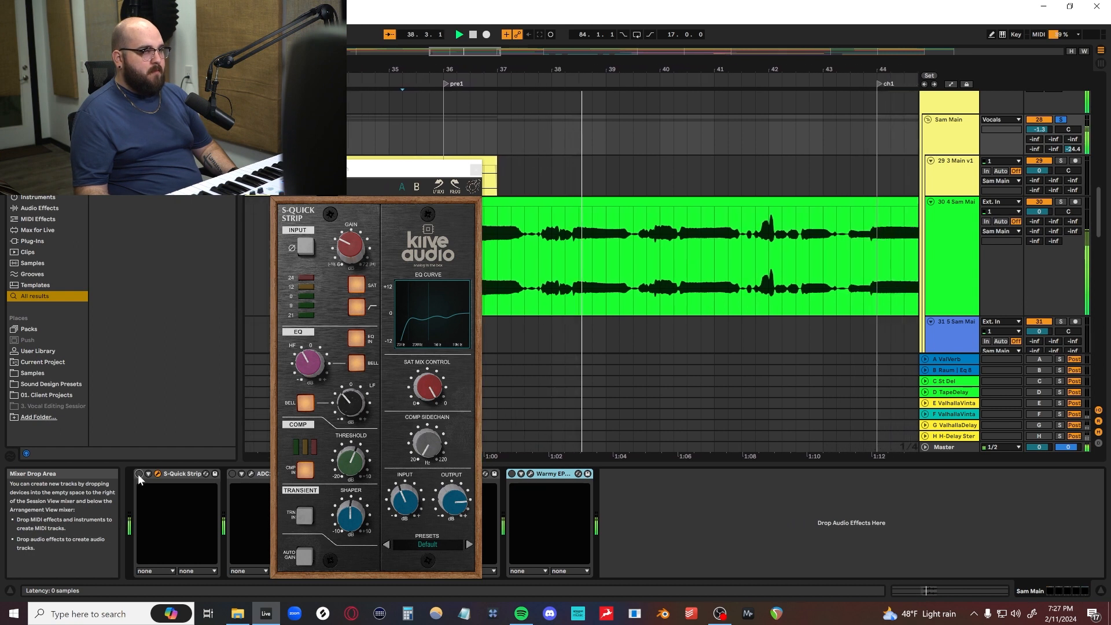
pyautogui.click(138, 474)
pyautogui.press('space')
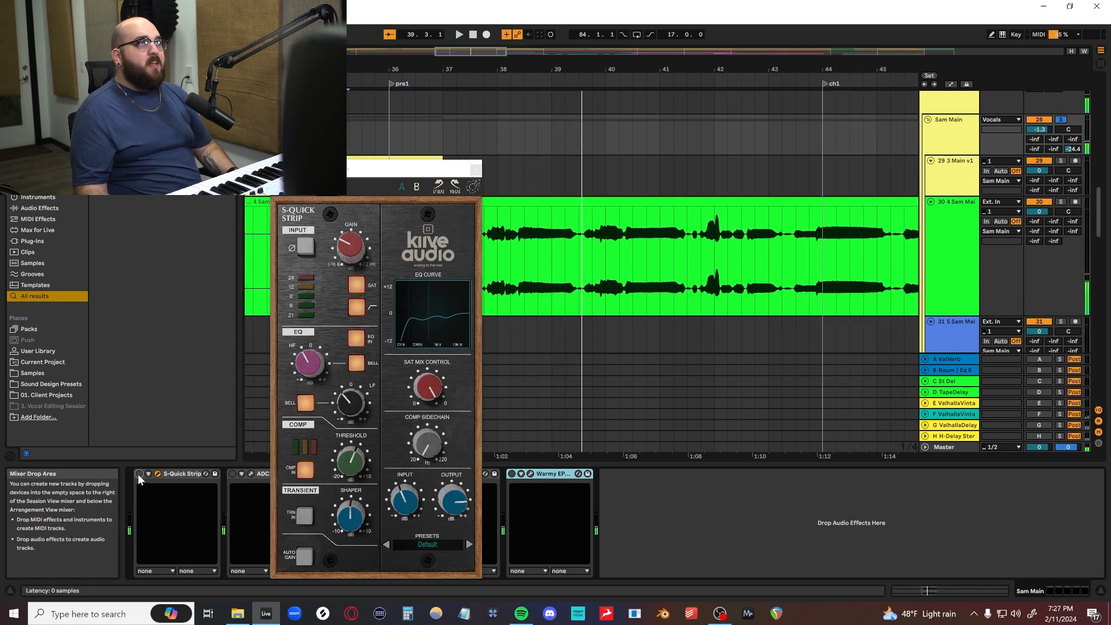
pyautogui.click(477, 172)
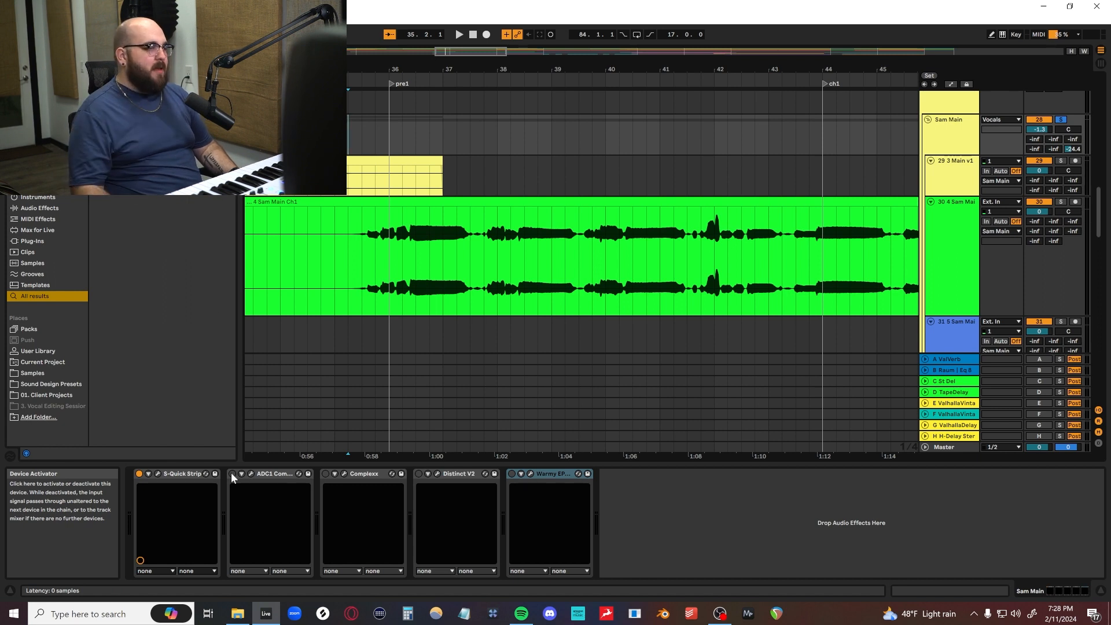
# Activate the ADC1 Compressor with its window open and play the chorus vocal through it.
pyautogui.click(251, 473)
pyautogui.moveTo(422, 176); pyautogui.dragTo(470, 329)
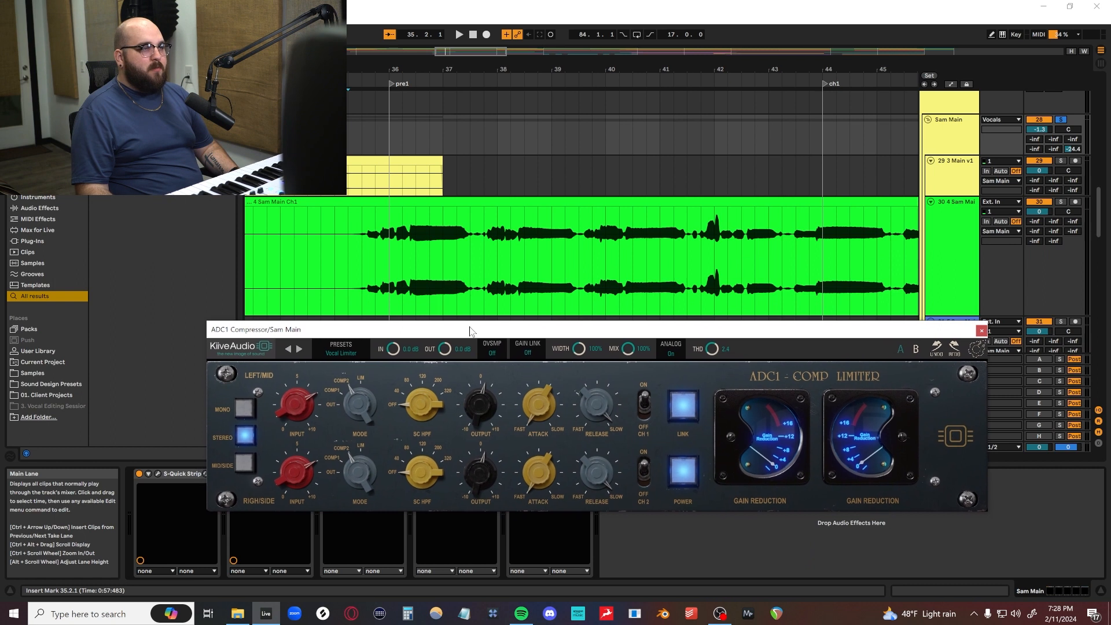
pyautogui.press('space')
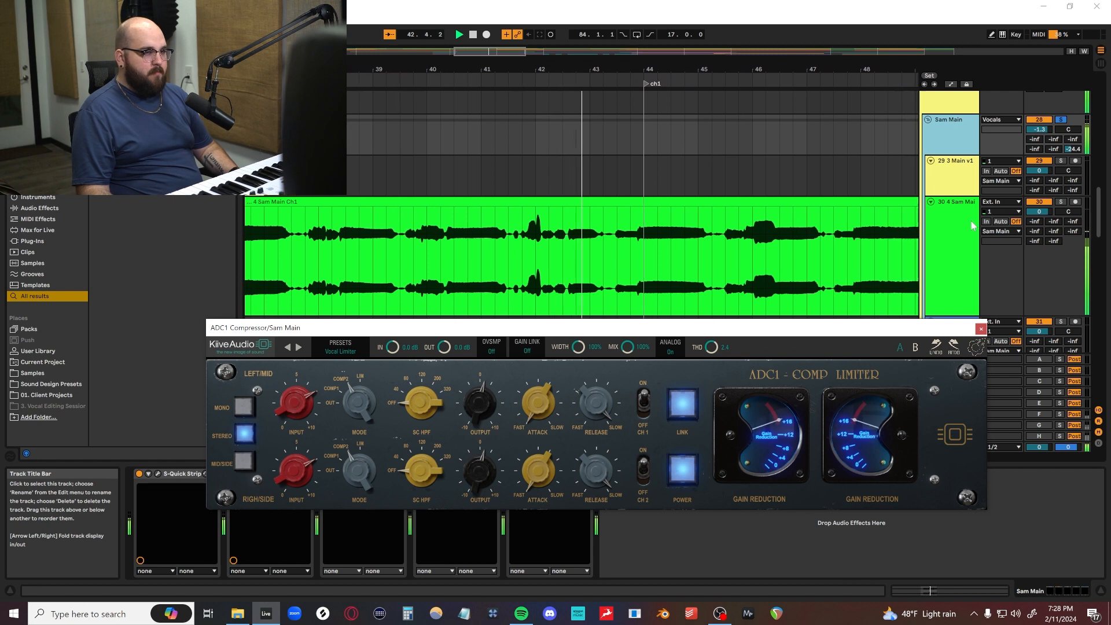
pyautogui.press('space')
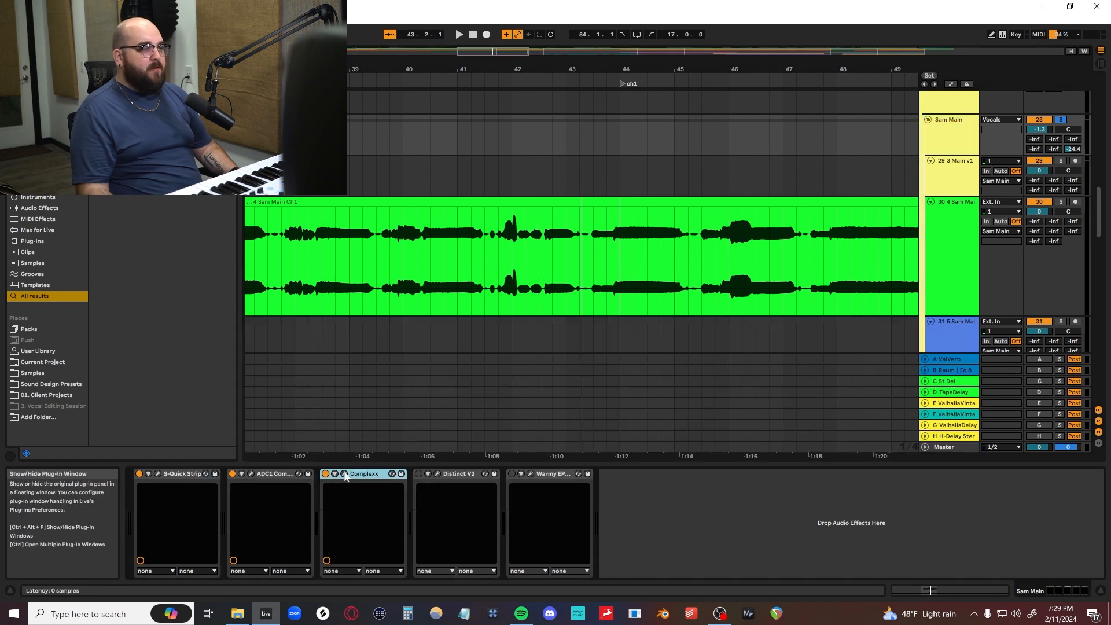
# Open the activated Complexx limiter and play the chorus vocal through it from just before pre1.
pyautogui.click(345, 474)
pyautogui.moveTo(504, 186); pyautogui.dragTo(535, 323)
pyautogui.hscroll(-5, 435, 280)
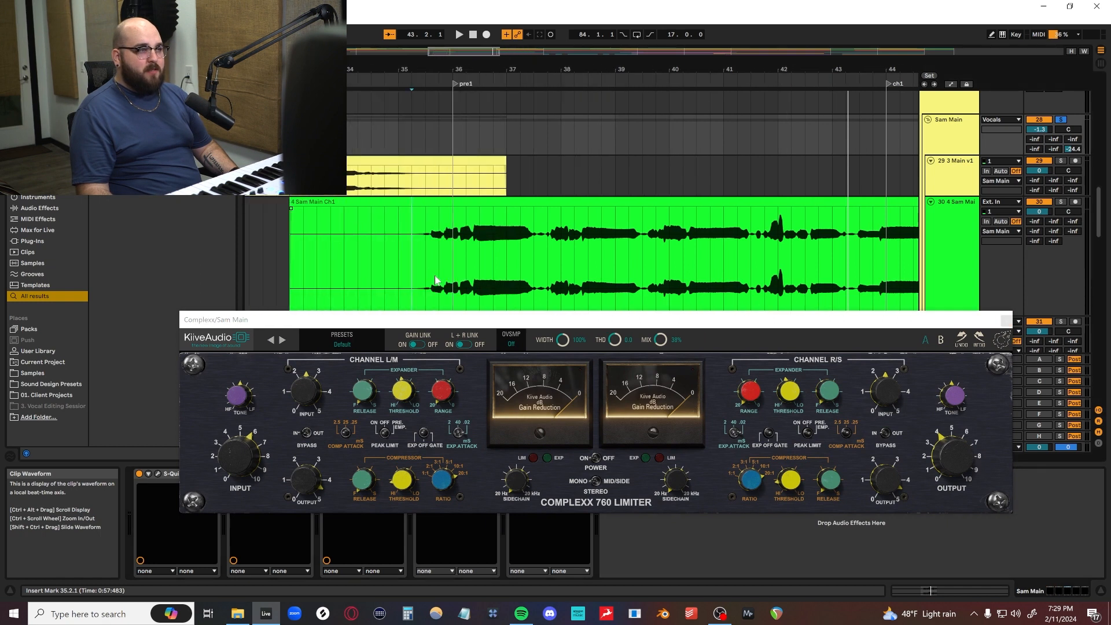
pyautogui.press('space')
pyautogui.click(819, 331)
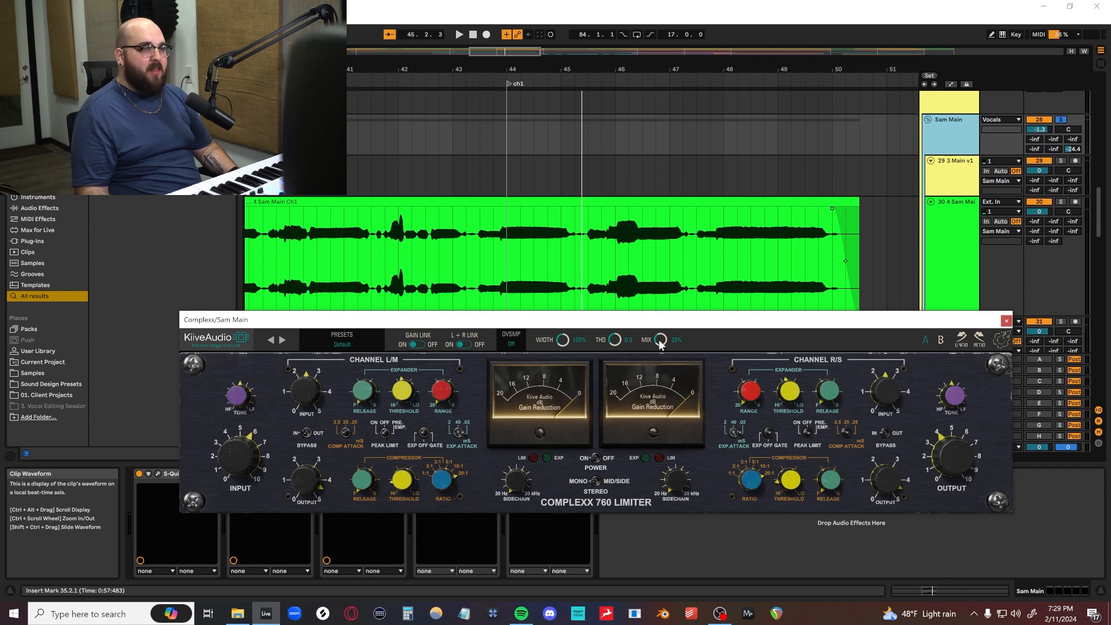
# Audition Complexx at 100% mix on the chorus vocal, and bring the mix down to about 38% during playback.
pyautogui.press('space')
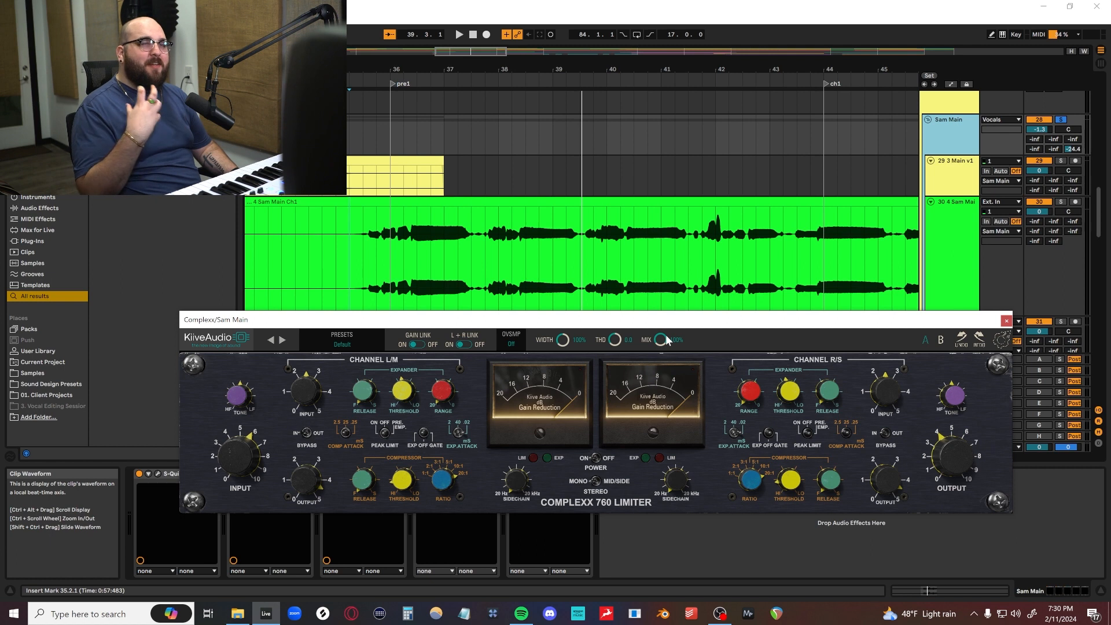
pyautogui.press('space')
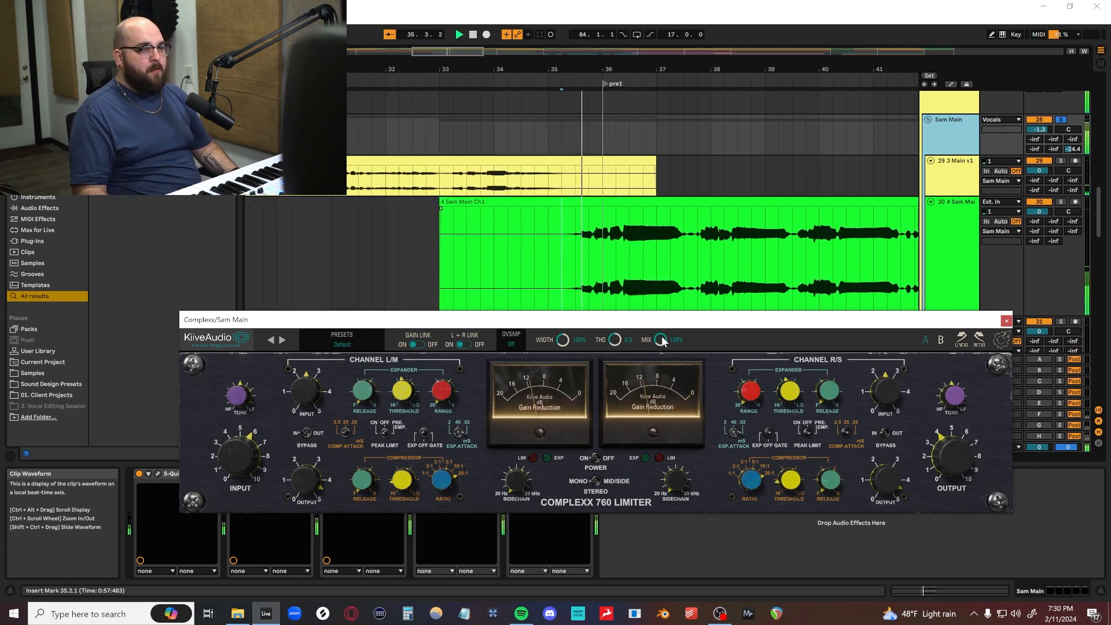
pyautogui.moveTo(661, 341); pyautogui.dragTo(652, 415)
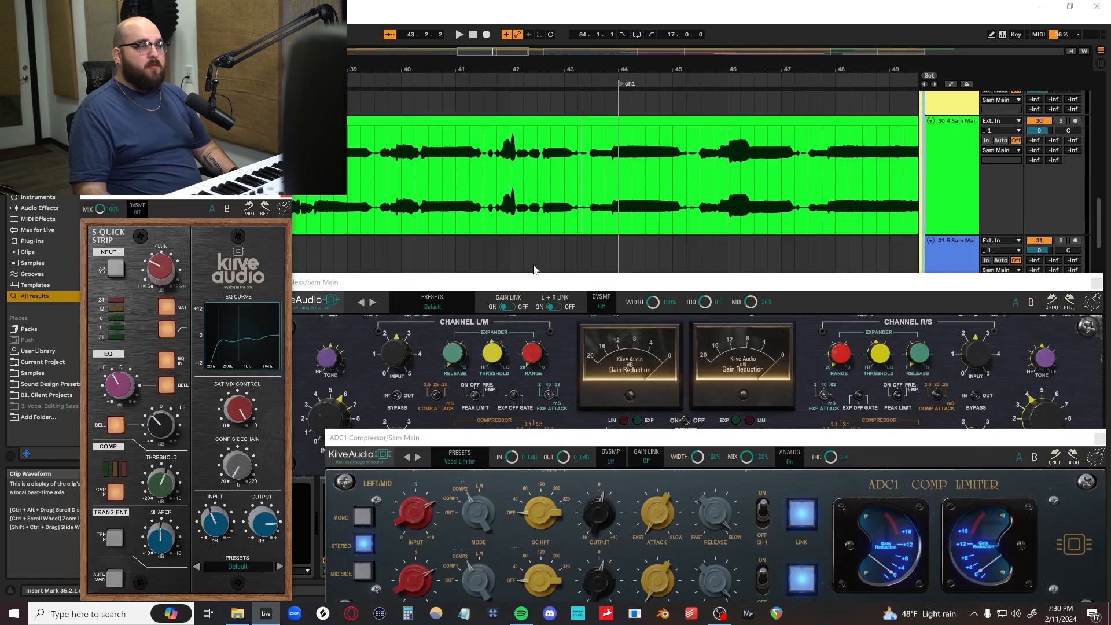
# Arrange the Complexx and ADC1 Compressor windows beside S-Quick Strip and play the vocal through all three plug-ins.
pyautogui.moveTo(525, 285); pyautogui.dragTo(567, 222)
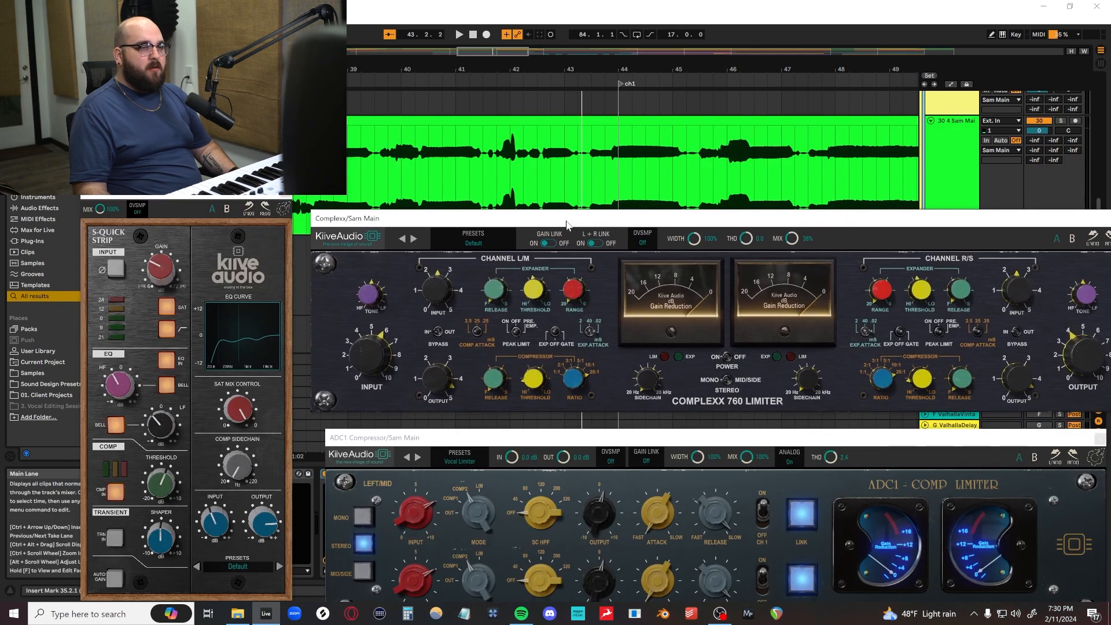
pyautogui.moveTo(498, 436); pyautogui.dragTo(486, 408)
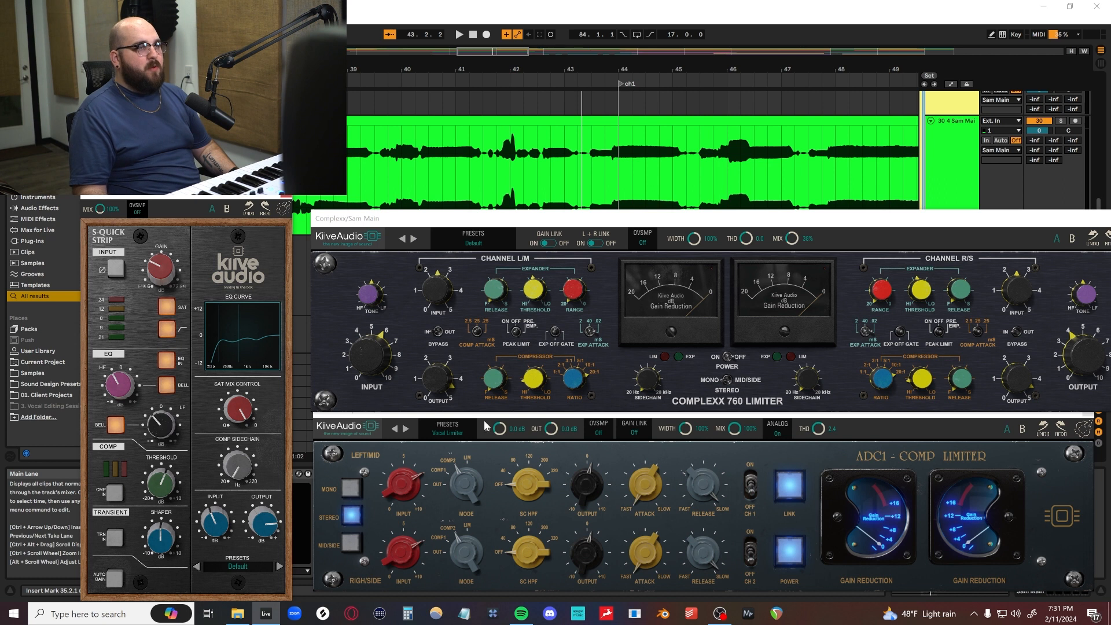
pyautogui.press('space')
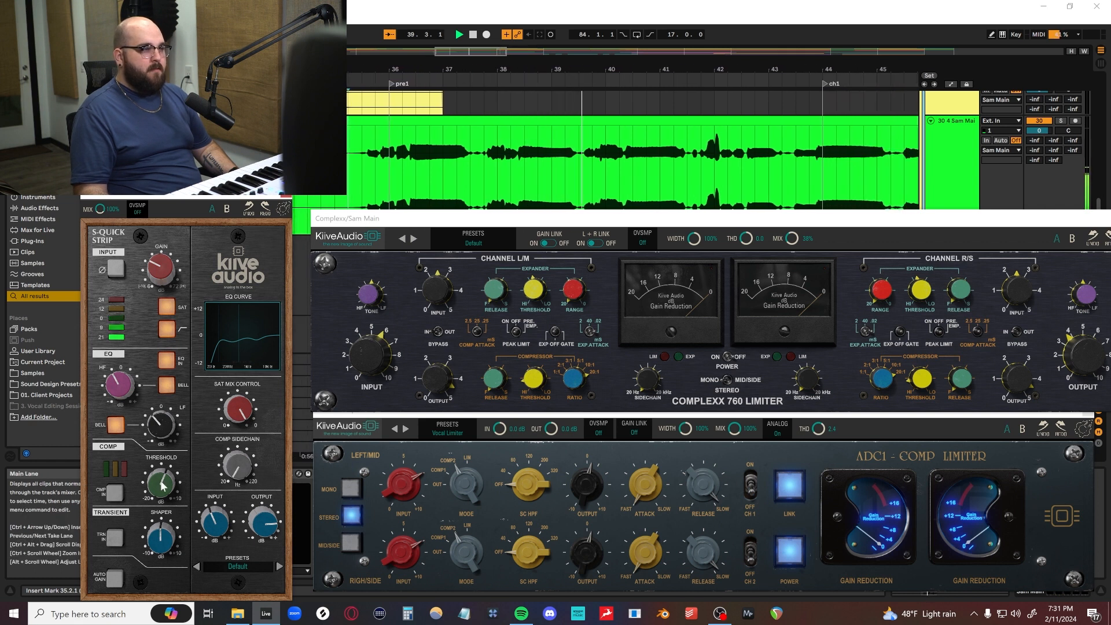
# Switch on the compressor section of S-Quick Strip and play the vocal through it together with the ADC1 Compressor and Complexx.
pyautogui.press('space')
pyautogui.click(115, 494)
pyautogui.click(718, 359)
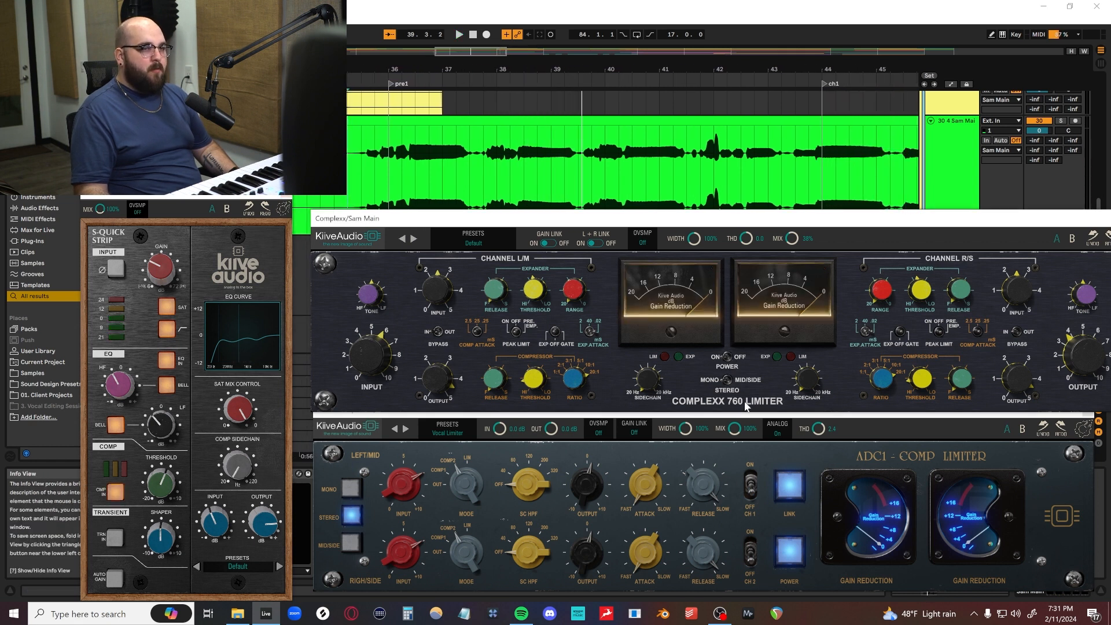
pyautogui.click(750, 488)
pyautogui.press('space')
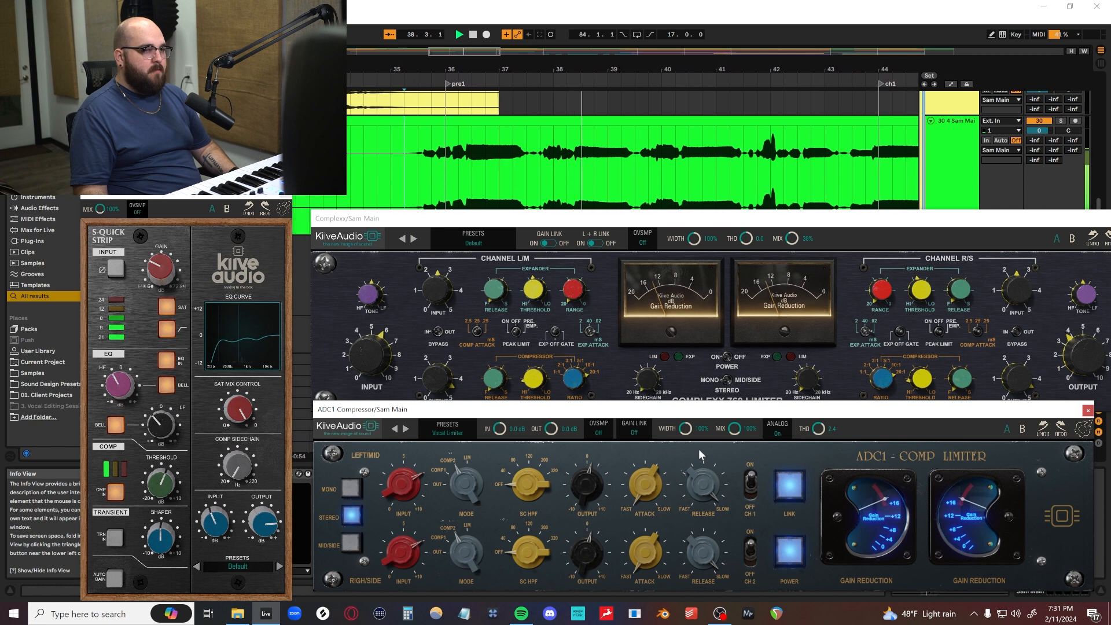
# Close the three open plug-in windows, open the activated Distinct V2 and play the chorus vocal through it at 100% mix.
pyautogui.click(1087, 411)
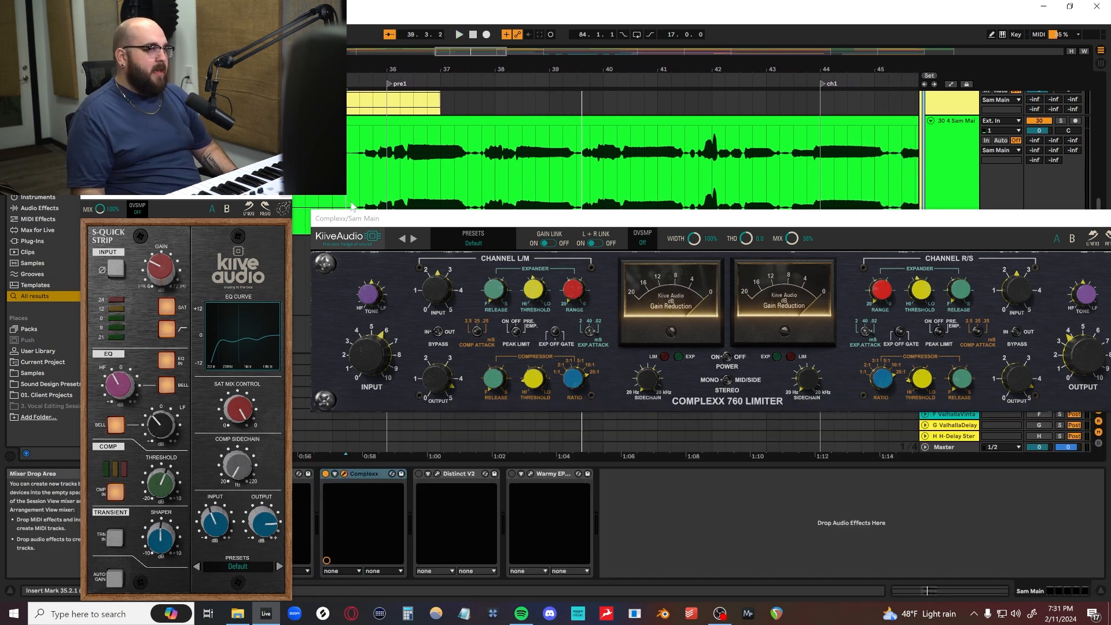
pyautogui.click(288, 198)
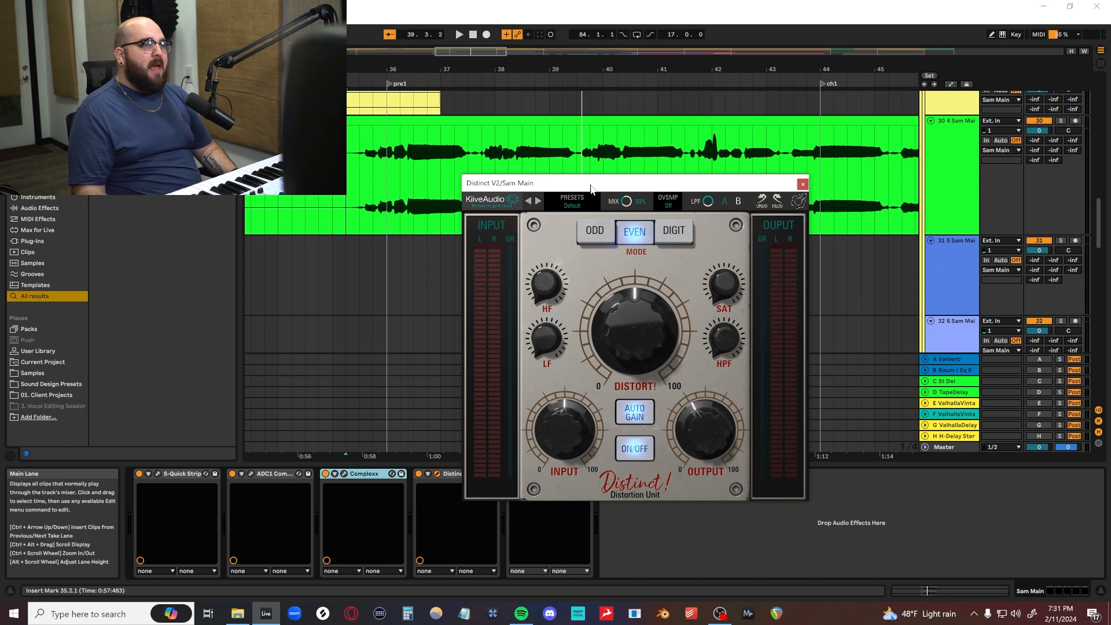
pyautogui.moveTo(589, 183); pyautogui.dragTo(556, 243)
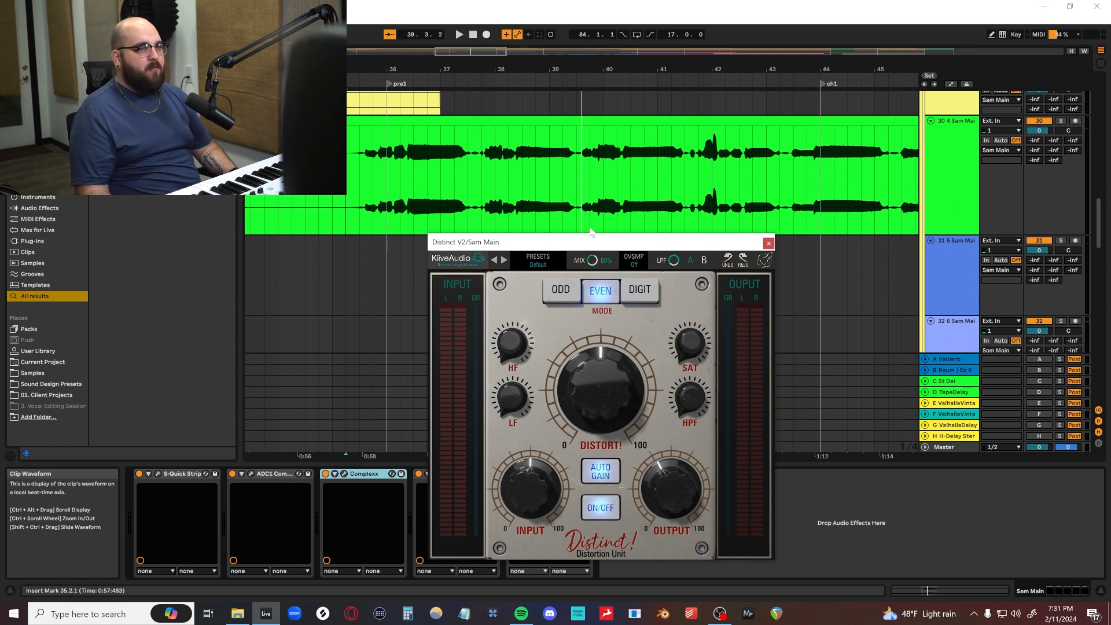
pyautogui.press('space')
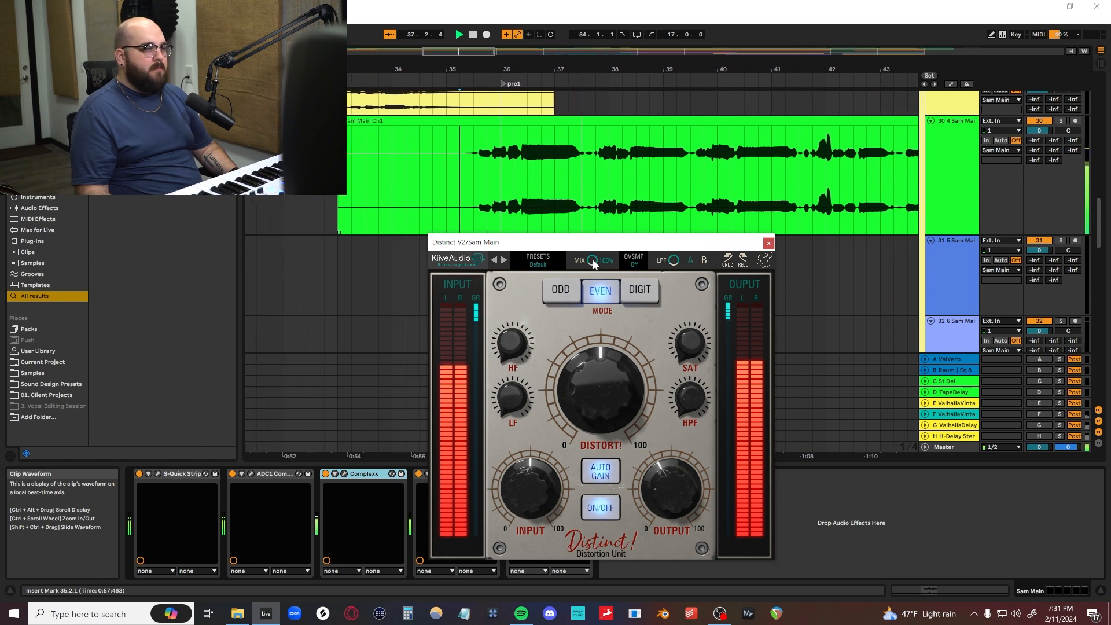
# Bring the Distinct V2 mix down to about 30% while auditioning the vocal, and reposition its window.
pyautogui.press('space')
pyautogui.moveTo(594, 263); pyautogui.dragTo(583, 346)
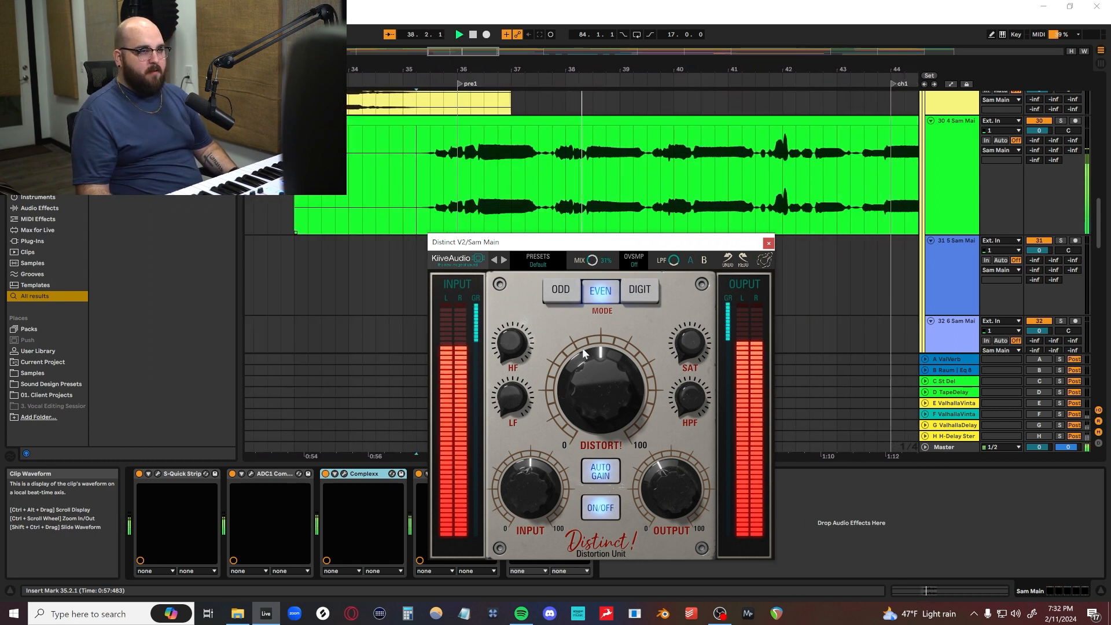
pyautogui.press('space')
pyautogui.moveTo(552, 243); pyautogui.dragTo(616, 244)
# Play the chorus vocal from just before pre1 and compare Distinct V2 switched off and on.
pyautogui.press('space')
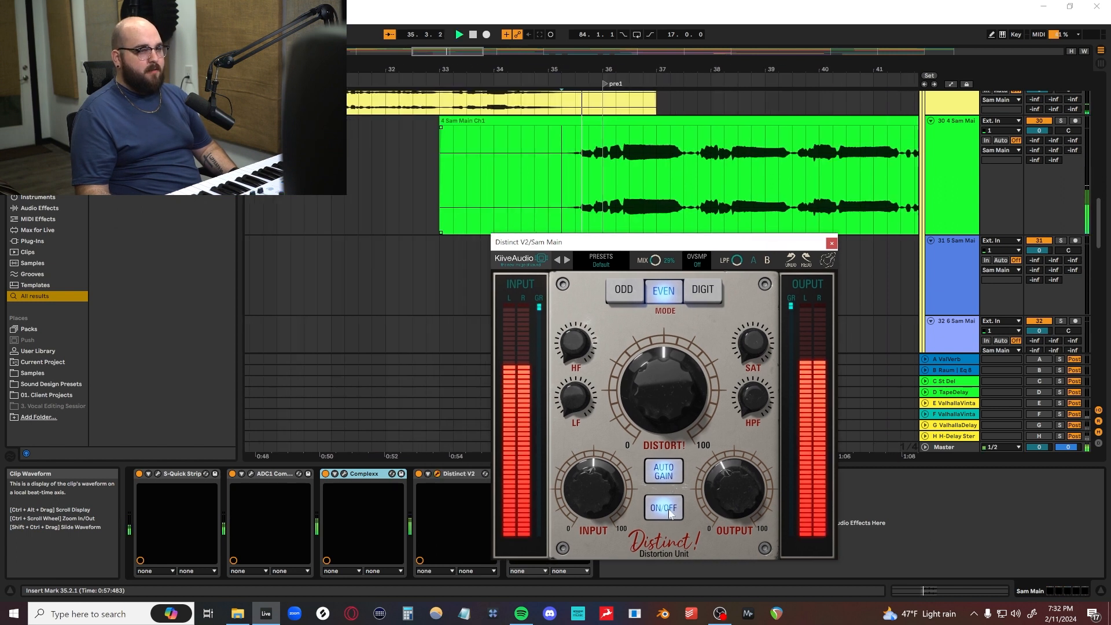
pyautogui.click(664, 509)
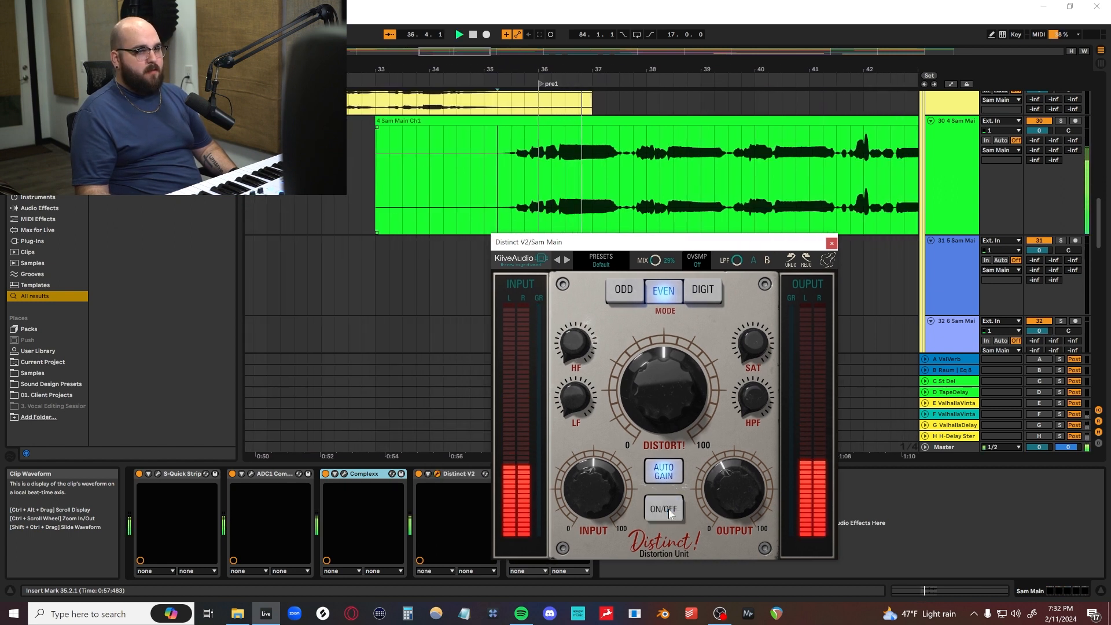
pyautogui.click(669, 514)
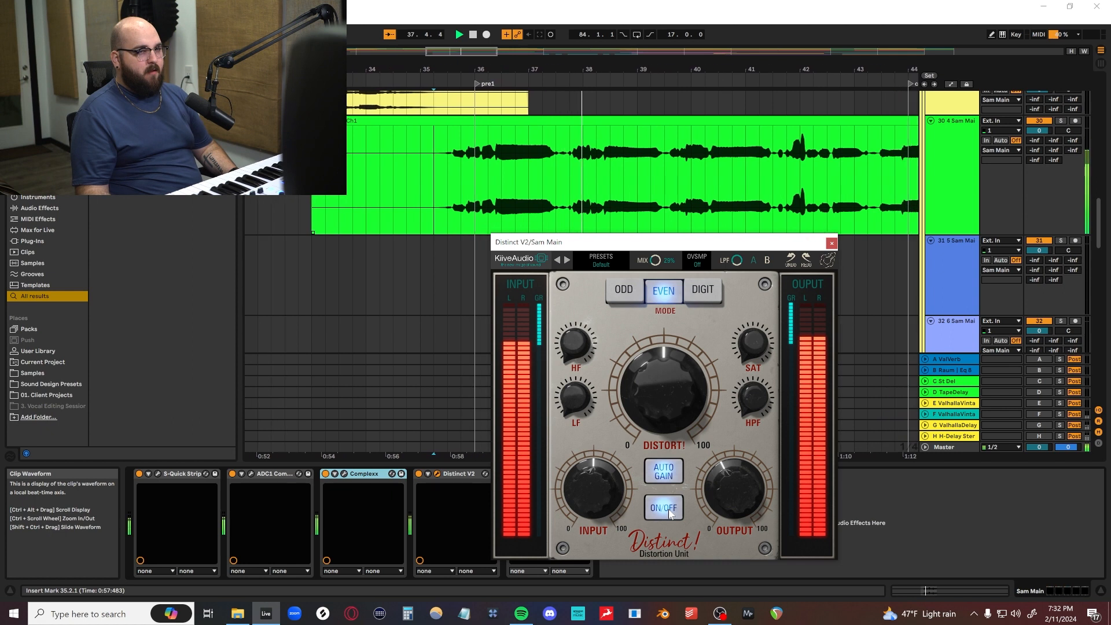
pyautogui.click(670, 514)
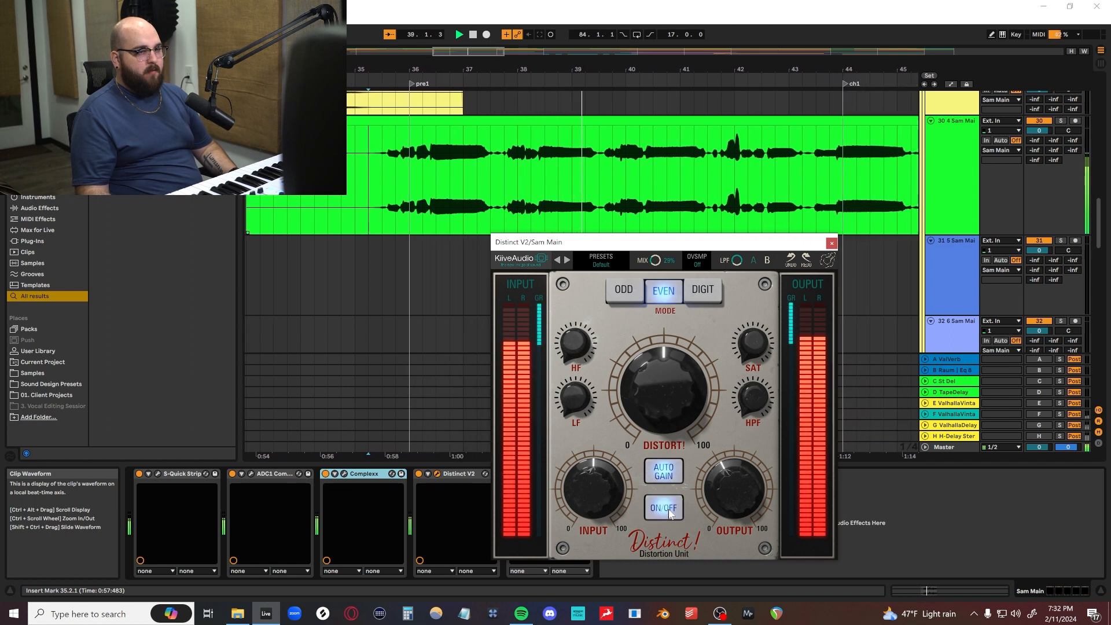
pyautogui.click(670, 514)
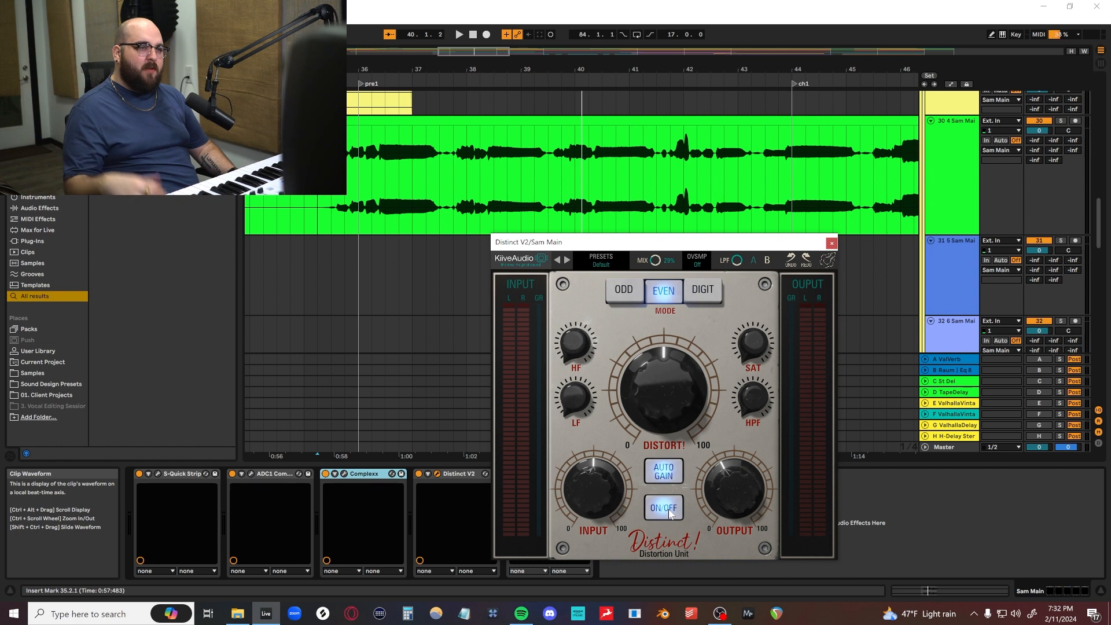
# Close Distinct V2, open the activated Warmy EP1A V2 and compare the playing vocal with the EQ bypassed and active.
pyautogui.click(833, 244)
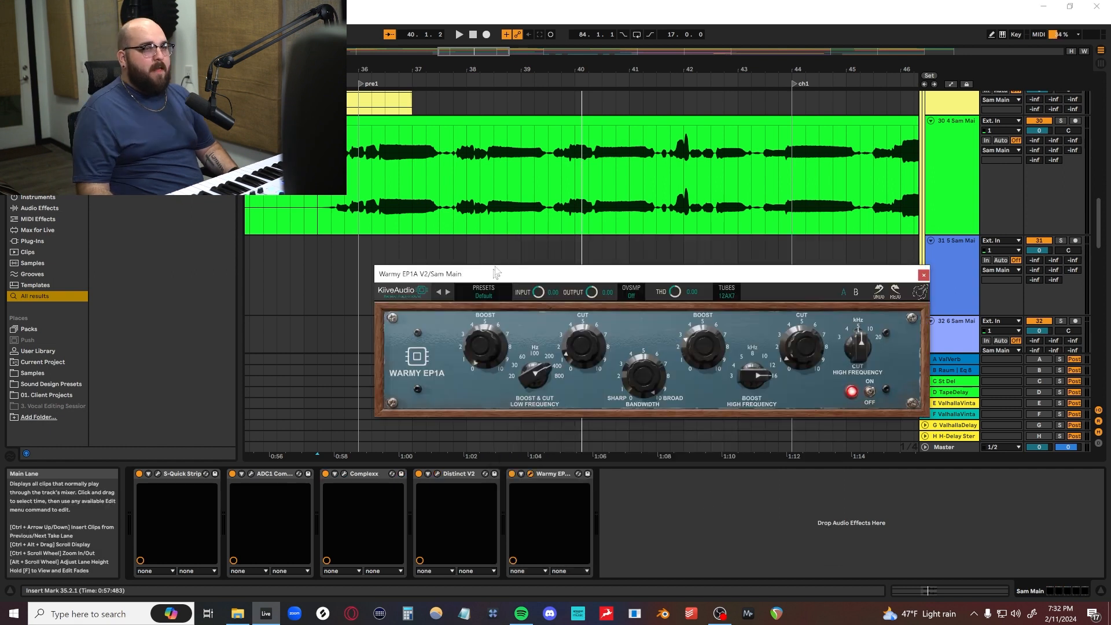
pyautogui.moveTo(493, 269); pyautogui.dragTo(480, 271)
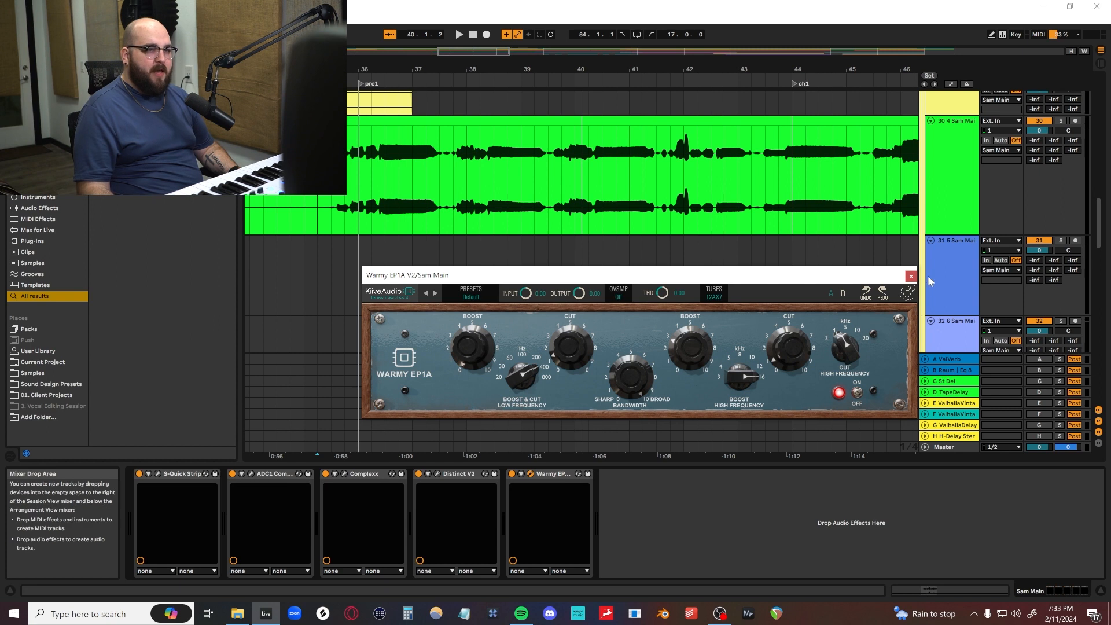
pyautogui.moveTo(834, 275); pyautogui.dragTo(810, 286)
pyautogui.press('space')
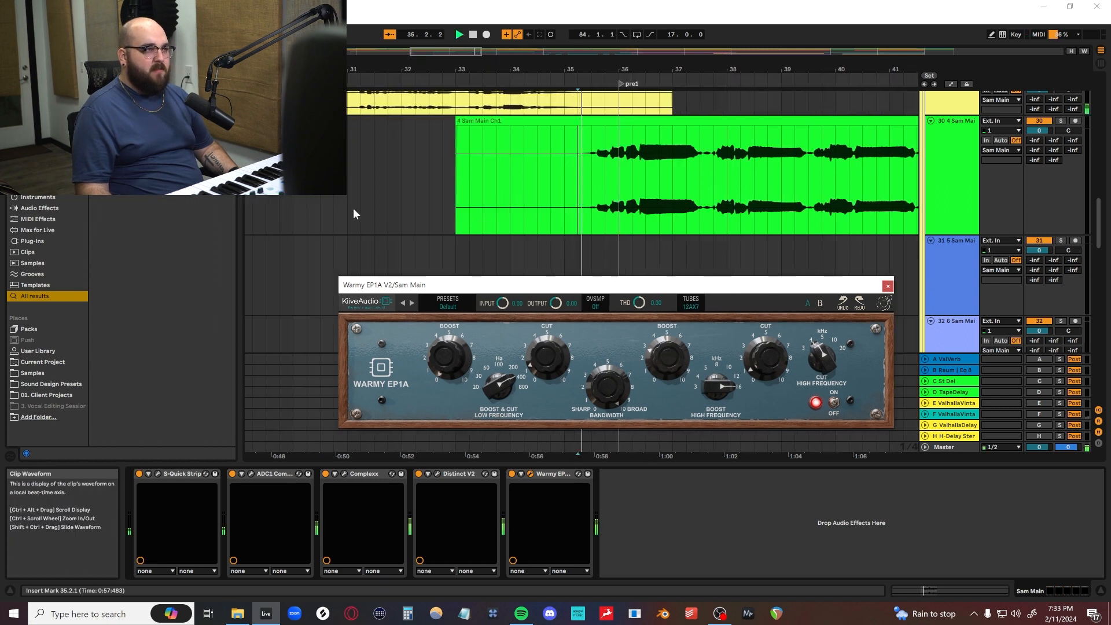
pyautogui.click(513, 475)
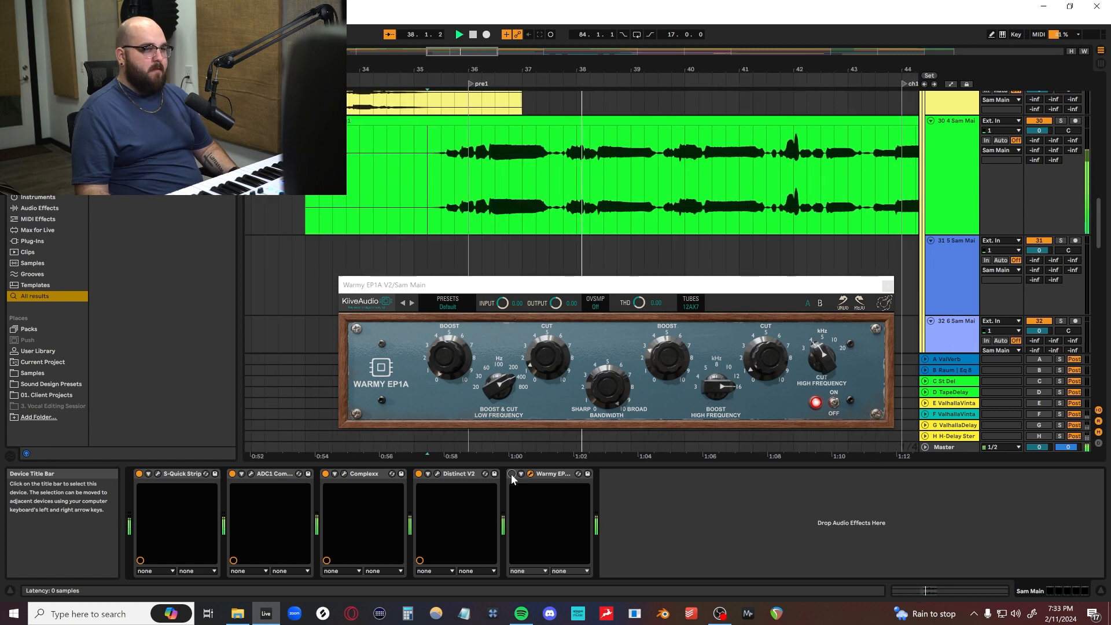
pyautogui.click(513, 475)
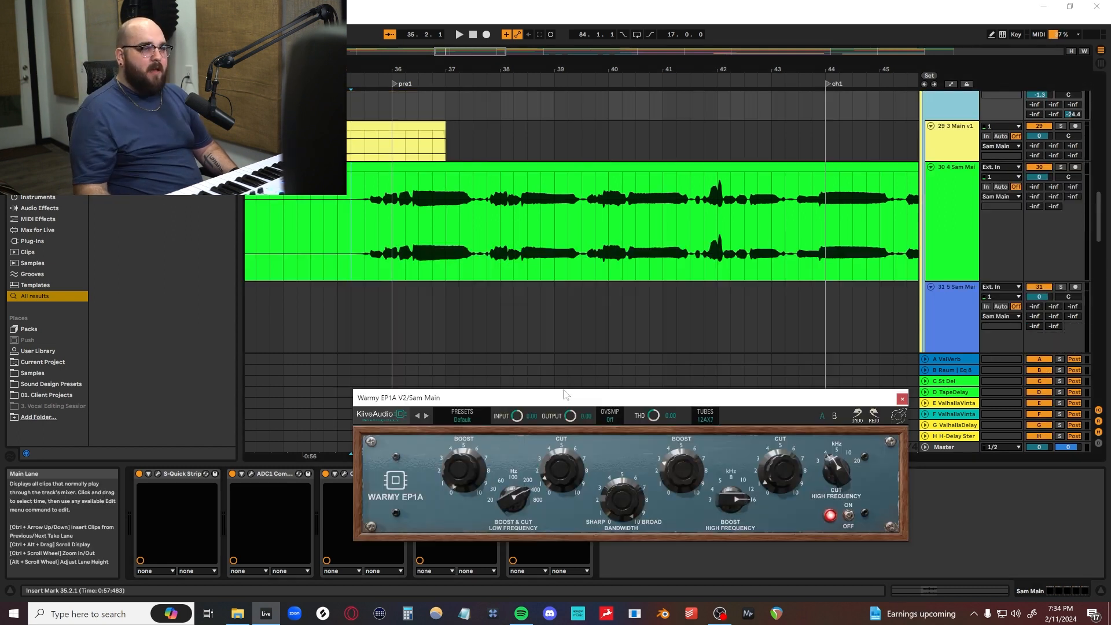
# Arrange the Warmy EP1A V2, Complexx and Distinct V2 windows and play the vocal through the complete chain.
pyautogui.moveTo(557, 396); pyautogui.dragTo(711, 414)
pyautogui.click(344, 474)
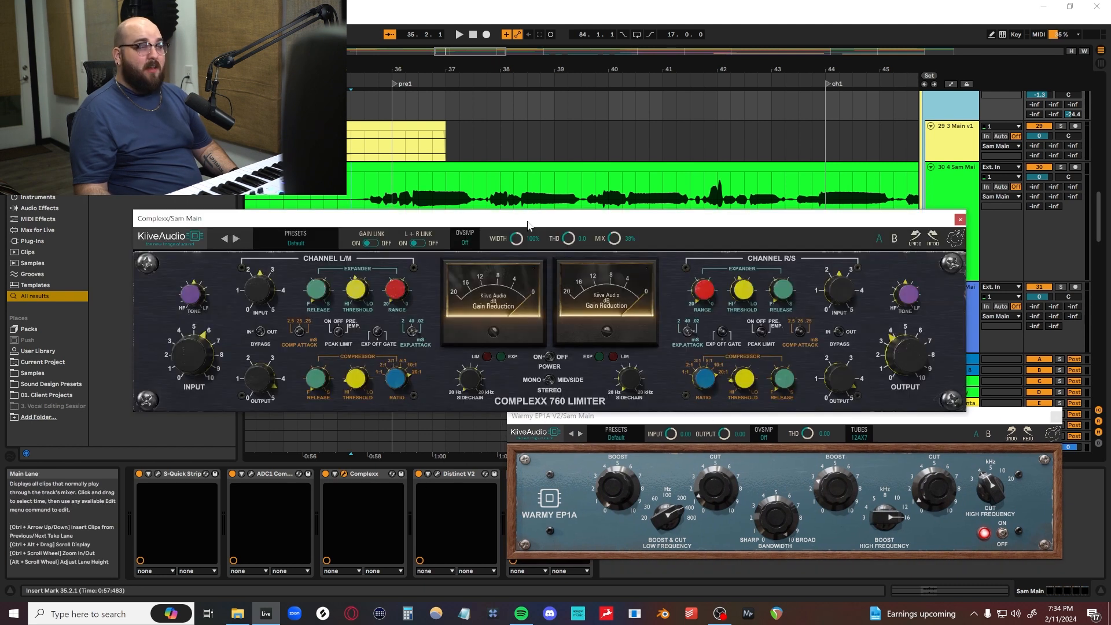
pyautogui.moveTo(509, 221); pyautogui.dragTo(494, 235)
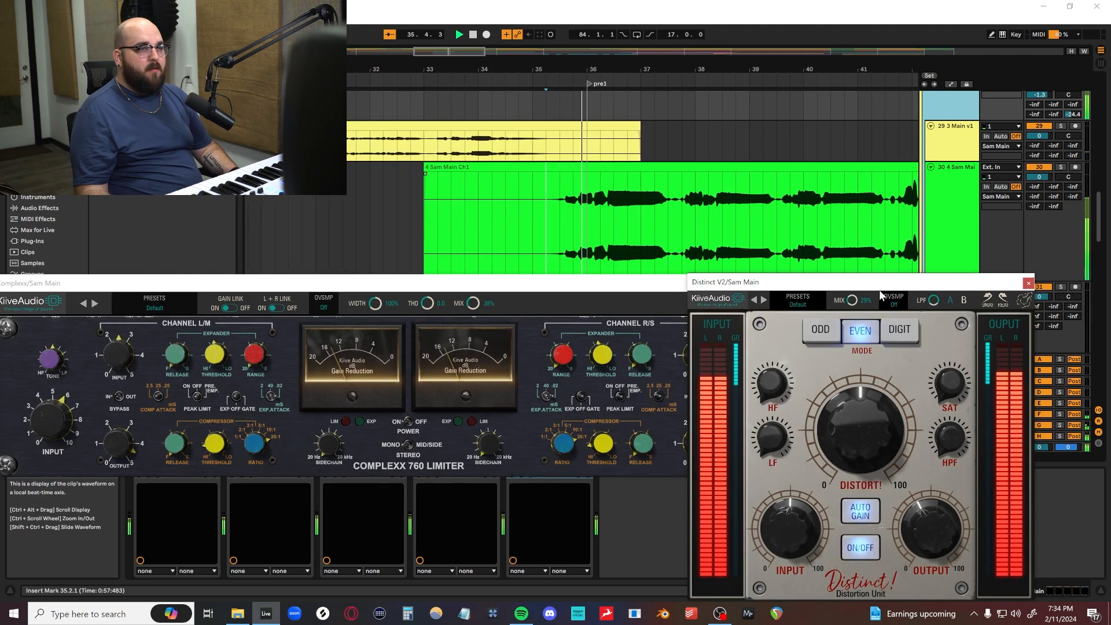
pyautogui.moveTo(880, 286); pyautogui.dragTo(877, 279)
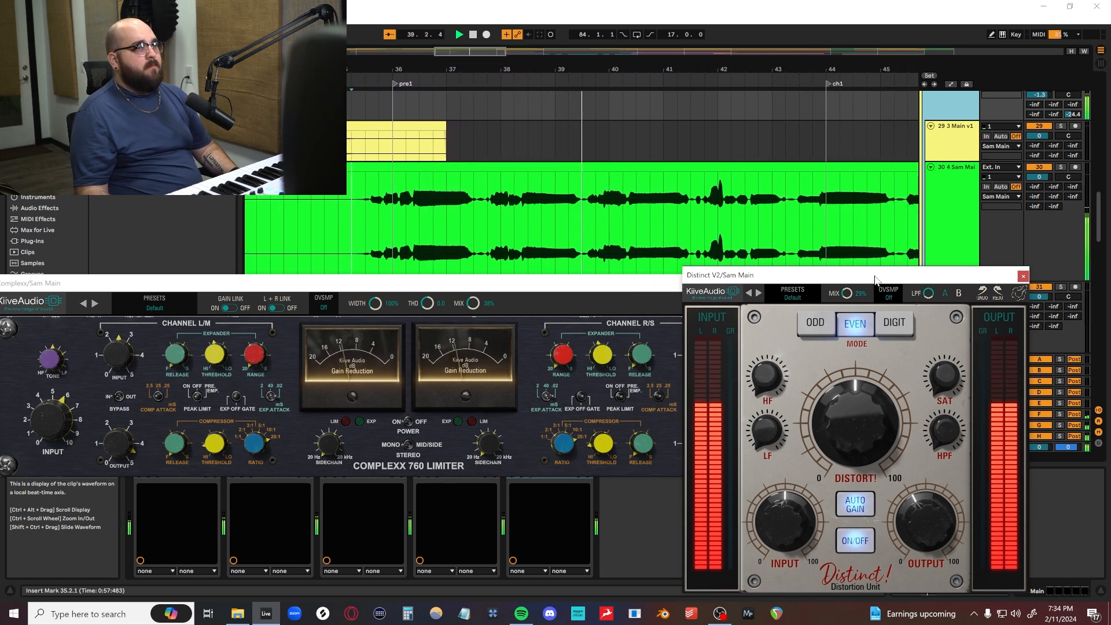
pyautogui.press('space')
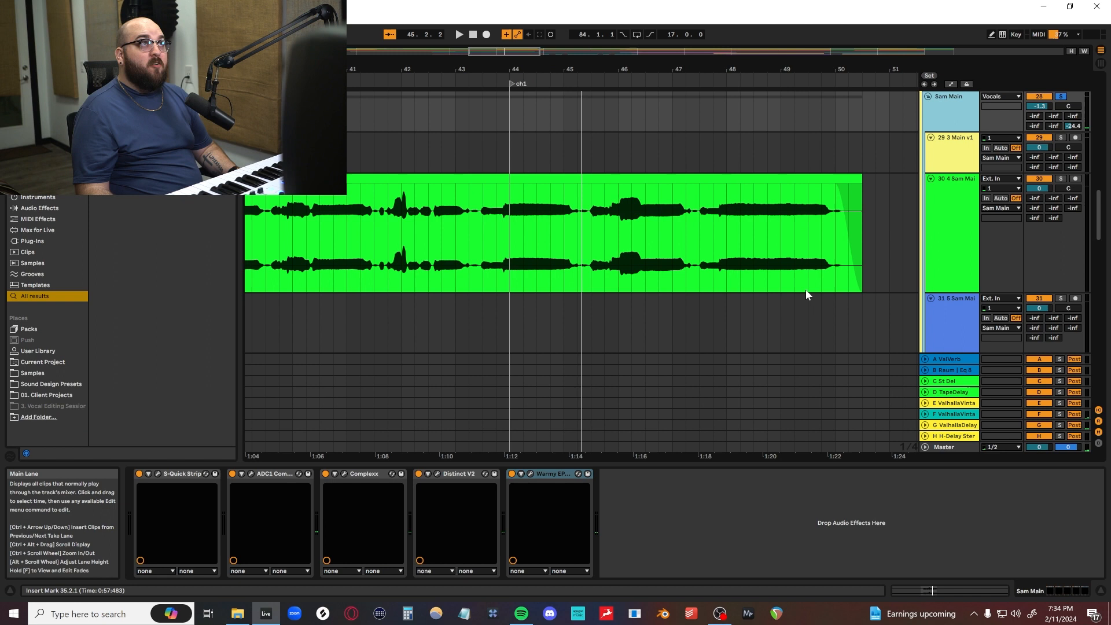
# Turn off the solo on the Sam Main group and play the chorus vocal in the full mix from just before pre1.
pyautogui.scroll(2, 806, 293)
pyautogui.scroll(-2, 810, 278)
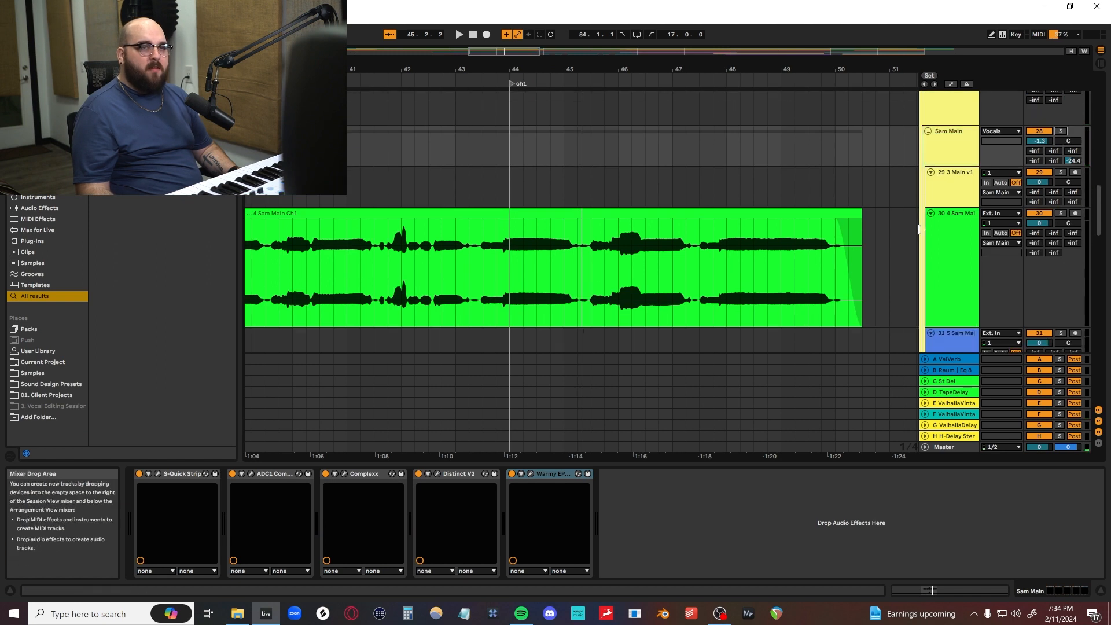
pyautogui.press('space')
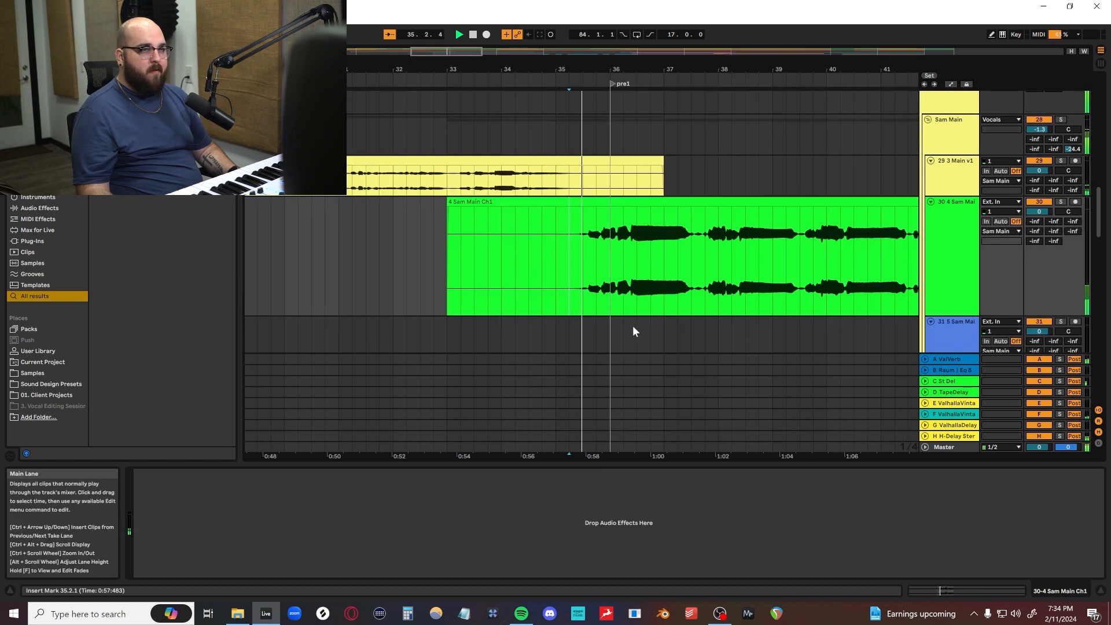
pyautogui.scroll(-1, 634, 322)
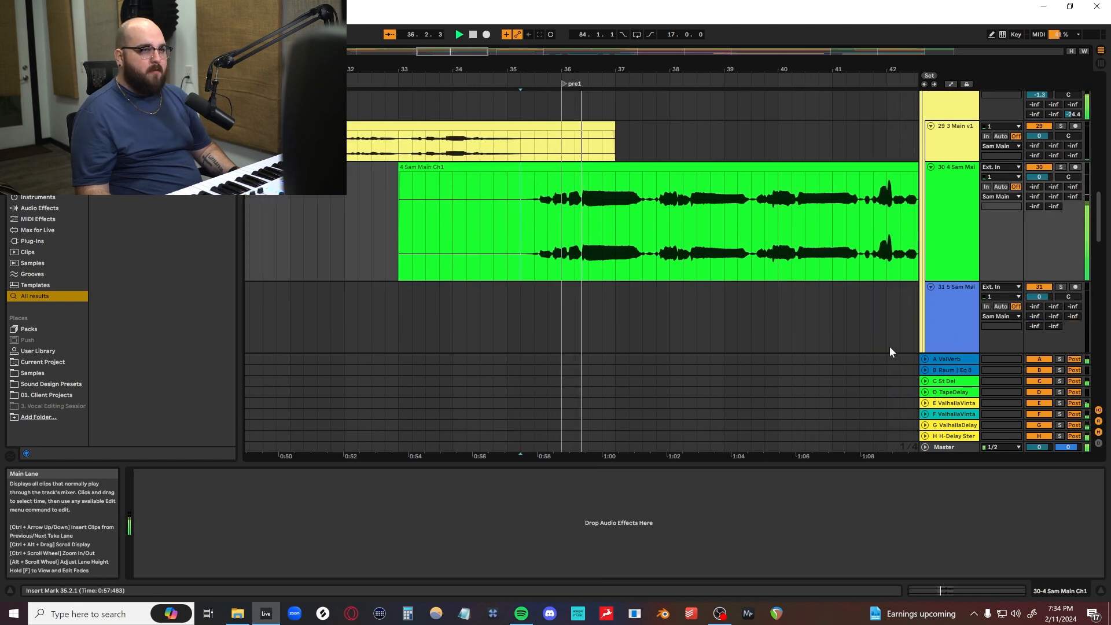